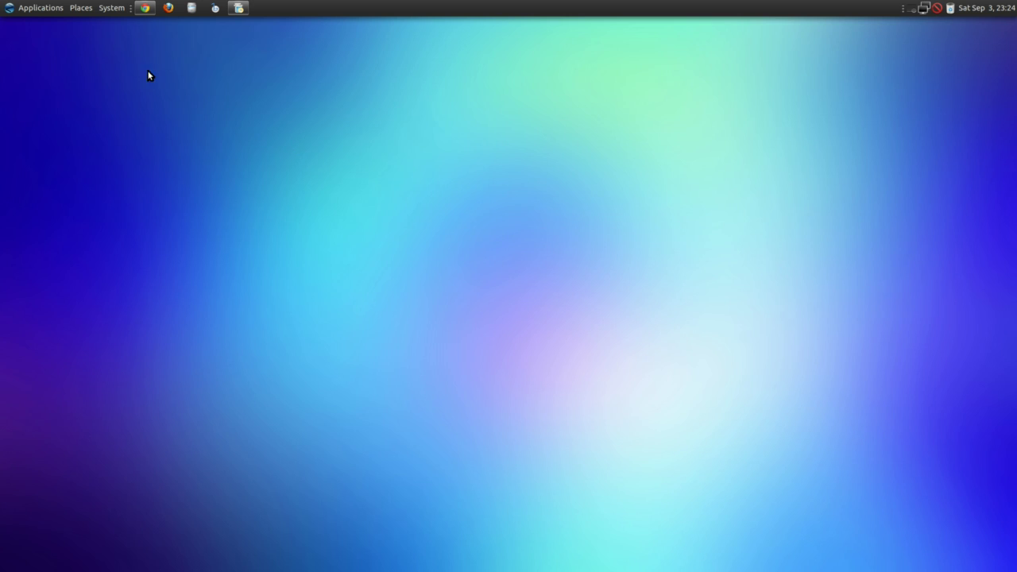
Browse the Applications > Office menu, then run ccsm from the Alt+F2 run dialog.
{"action": "left_click", "coordinate": [21, 10]}
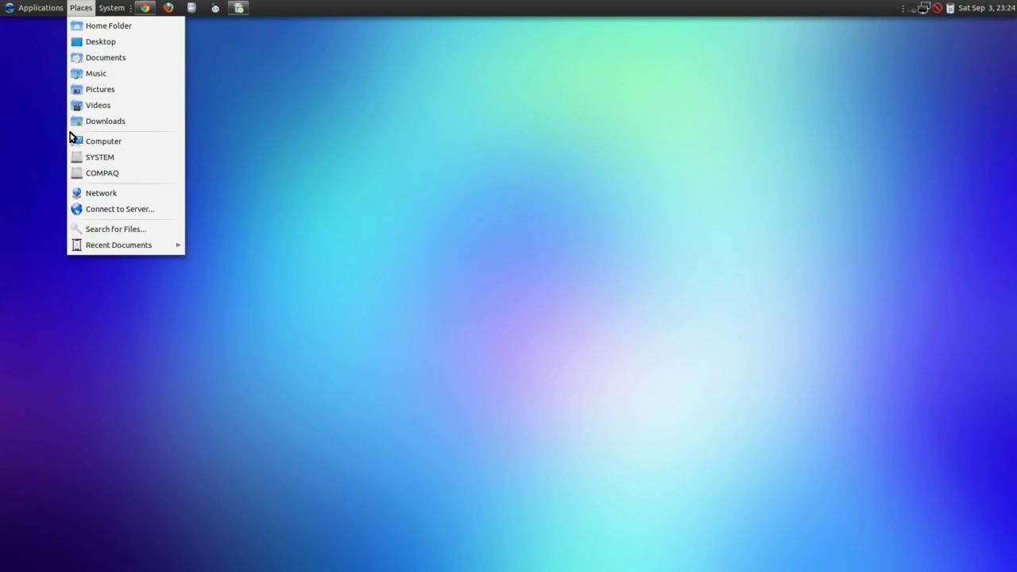
{"action": "mouse_move", "coordinate": [30, 89]}
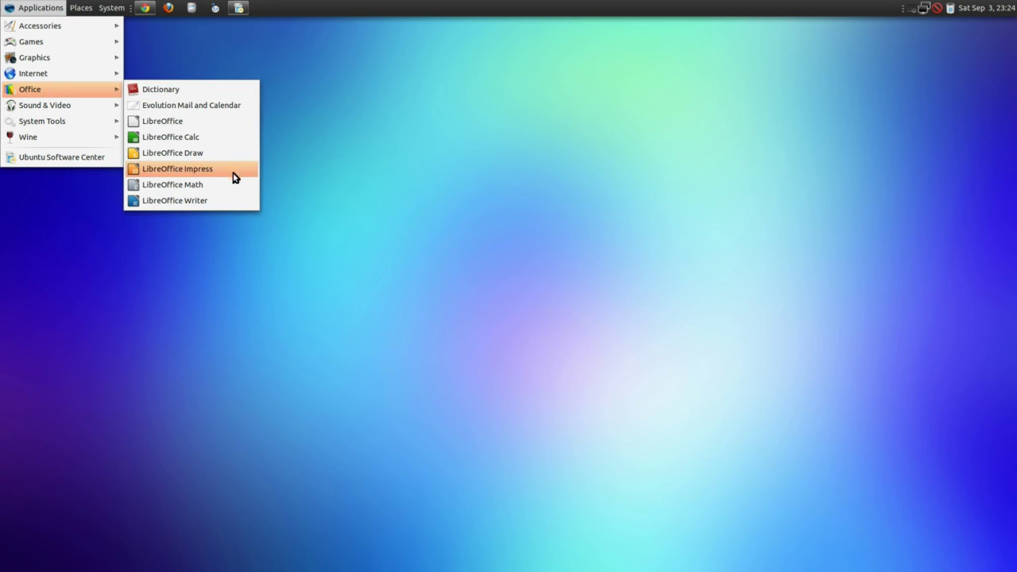
{"action": "left_click", "coordinate": [507, 110]}
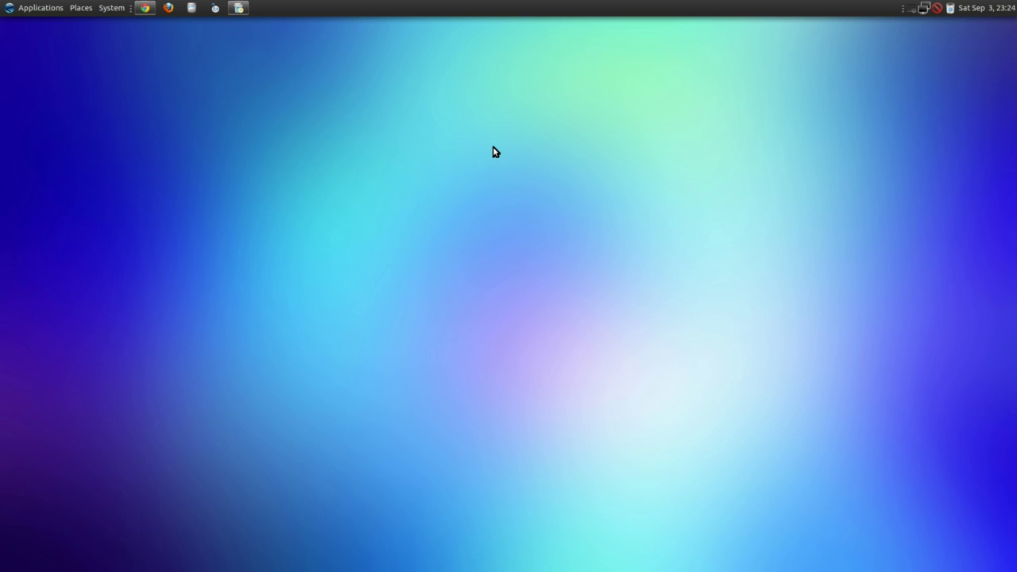
{"action": "key", "text": "alt+F2"}
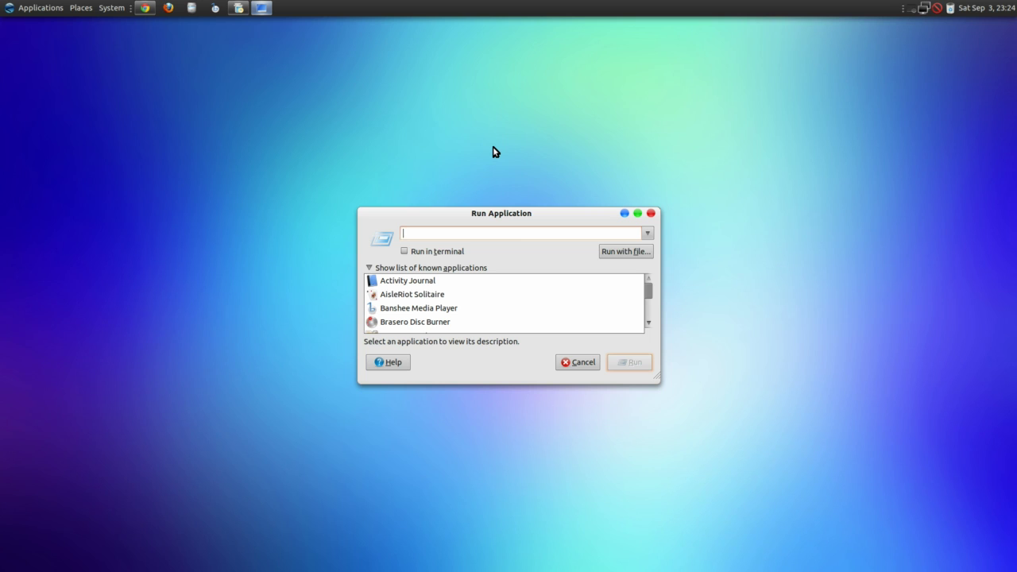
{"action": "type", "text": "ccsm"}
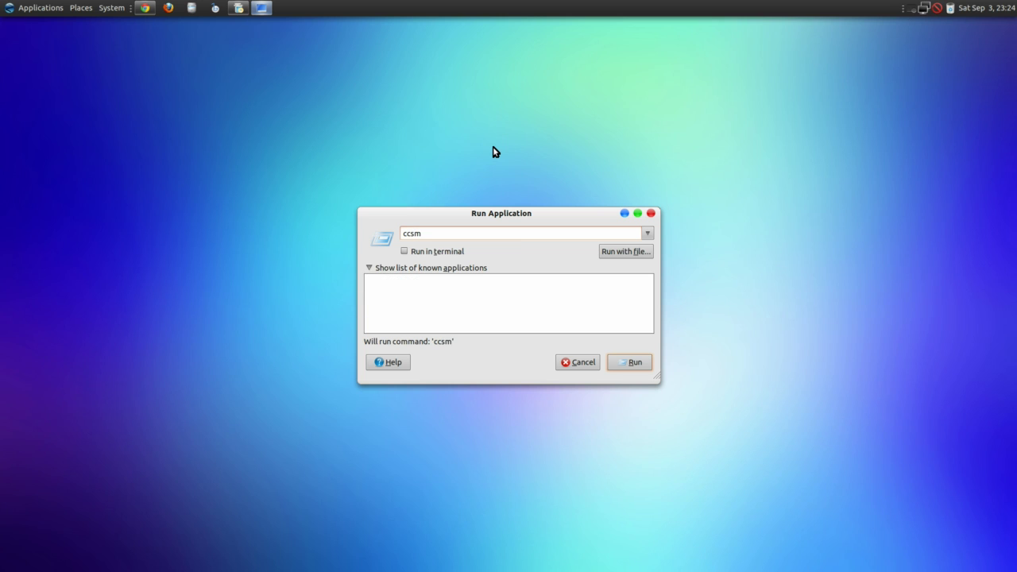
{"action": "key", "text": "Return"}
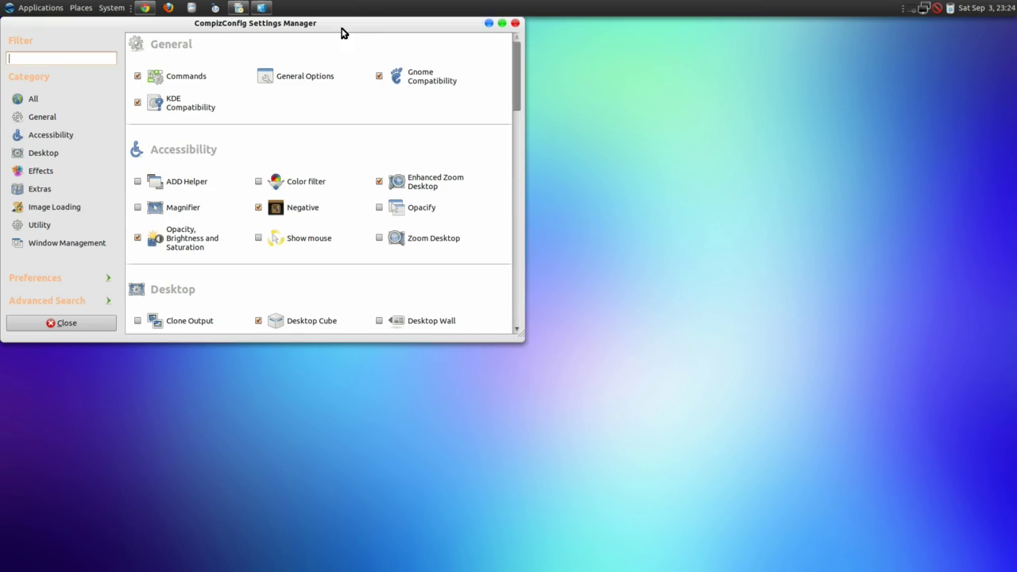
Centre the CompizConfig Settings Manager window and scroll through its plugin list.
{"action": "mouse_move", "coordinate": [340, 31]}
{"action": "left_mouse_down"}
{"action": "mouse_move", "coordinate": [583, 129]}
{"action": "mouse_move", "coordinate": [544, 102]}
{"action": "left_mouse_up"}
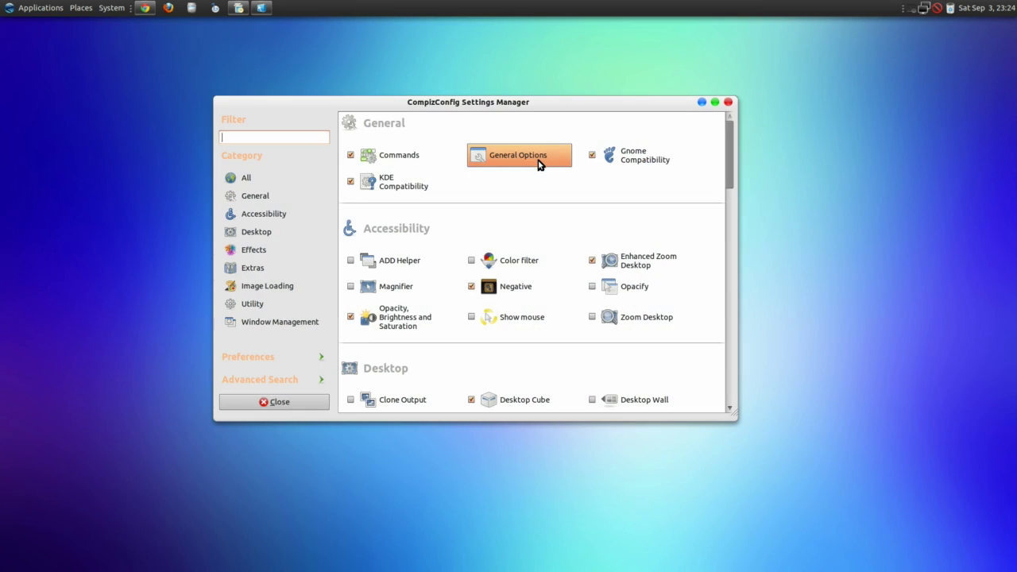
{"action": "scroll", "coordinate": [530, 200], "scroll_direction": "down", "scroll_amount": 3}
{"action": "scroll", "coordinate": [532, 202], "scroll_direction": "down", "scroll_amount": 5}
{"action": "scroll", "coordinate": [534, 201], "scroll_direction": "down", "scroll_amount": 6}
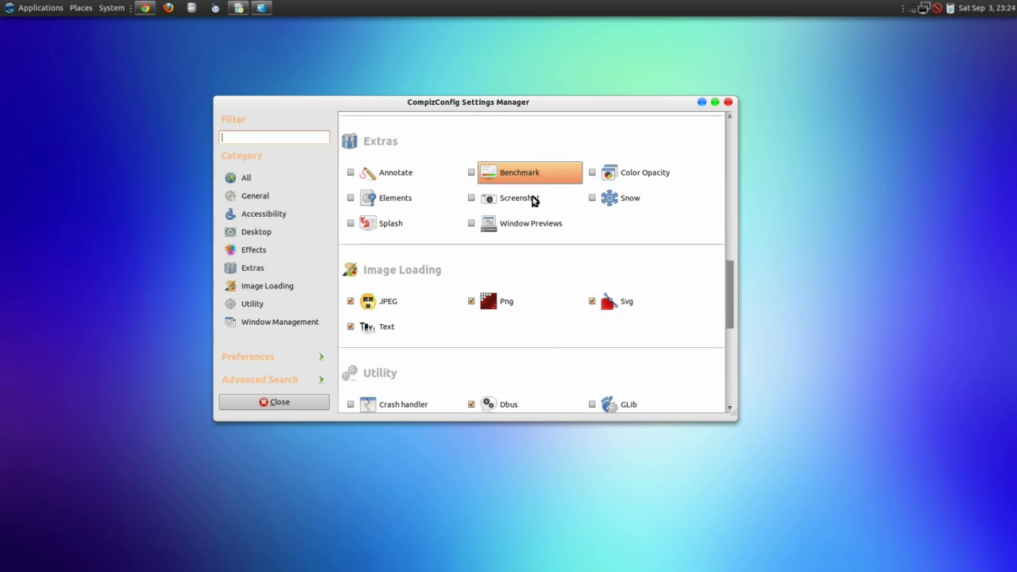
{"action": "scroll", "coordinate": [536, 200], "scroll_direction": "up", "scroll_amount": 3}
{"action": "scroll", "coordinate": [536, 199], "scroll_direction": "up", "scroll_amount": 8}
{"action": "scroll", "coordinate": [536, 197], "scroll_direction": "up", "scroll_amount": 3}
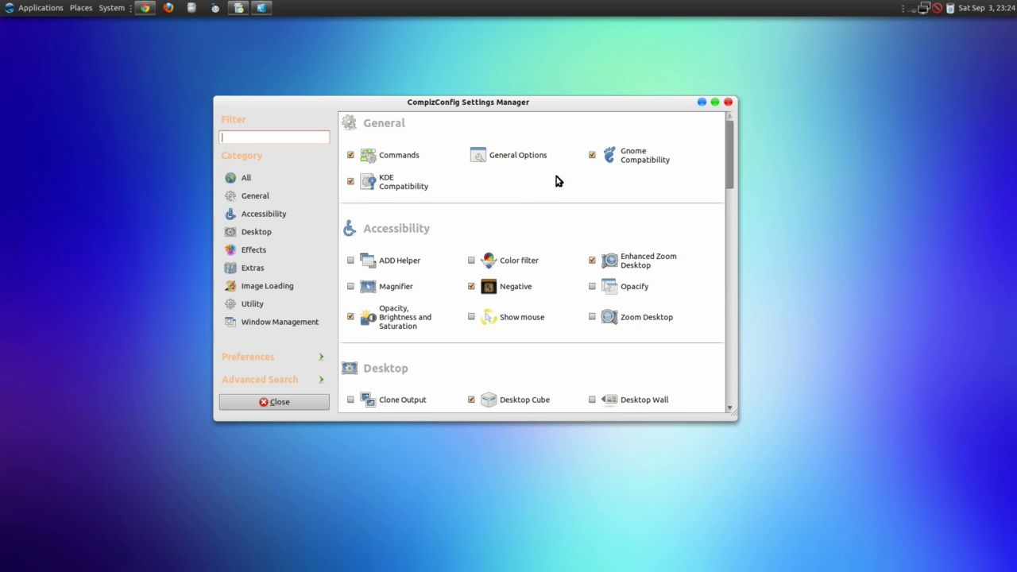
Close CompizConfig Settings Manager and dismiss a reopened Alt+F2 run dialog.
{"action": "left_click", "coordinate": [728, 102]}
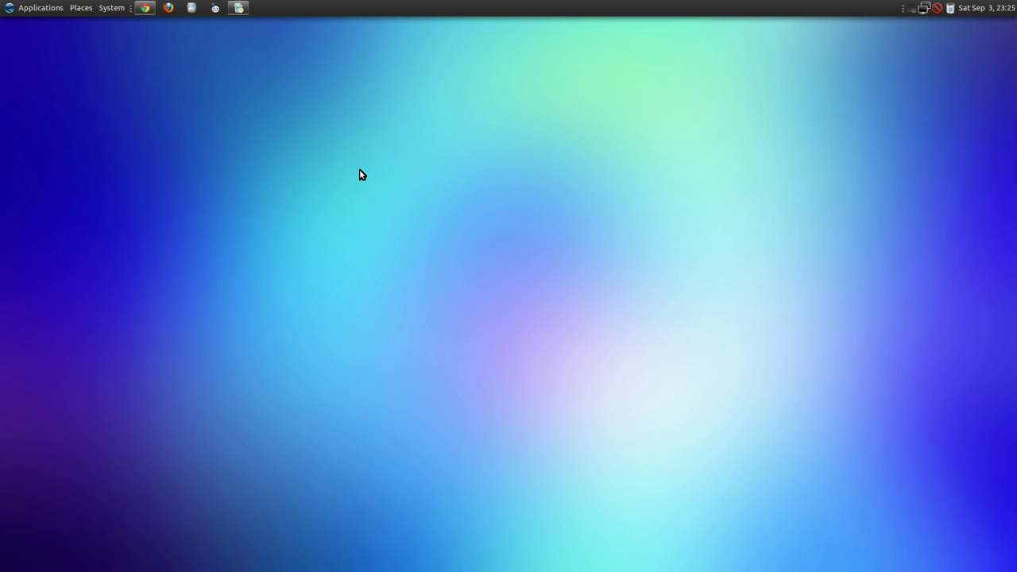
{"action": "key", "text": "alt+F2"}
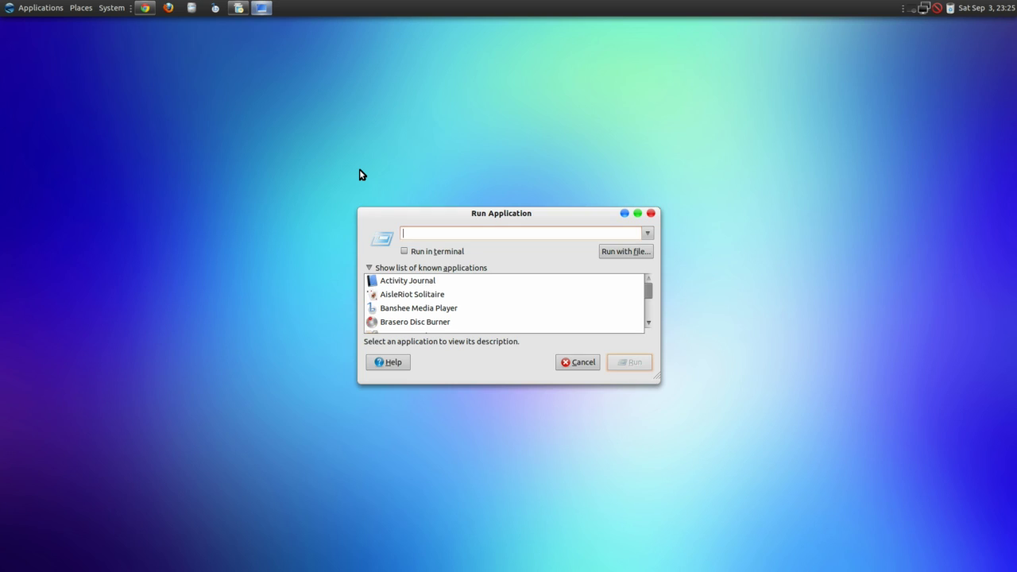
{"action": "left_click", "coordinate": [650, 214]}
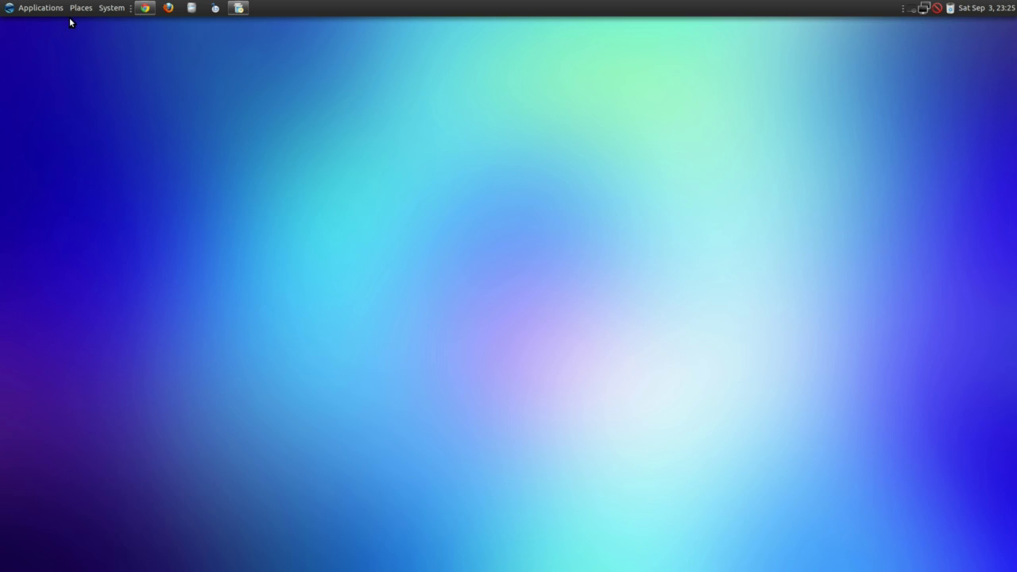
Open Ubuntu Software Center from the Applications menu, confirm GNOME Do is installed, then close it.
{"action": "left_click", "coordinate": [39, 8]}
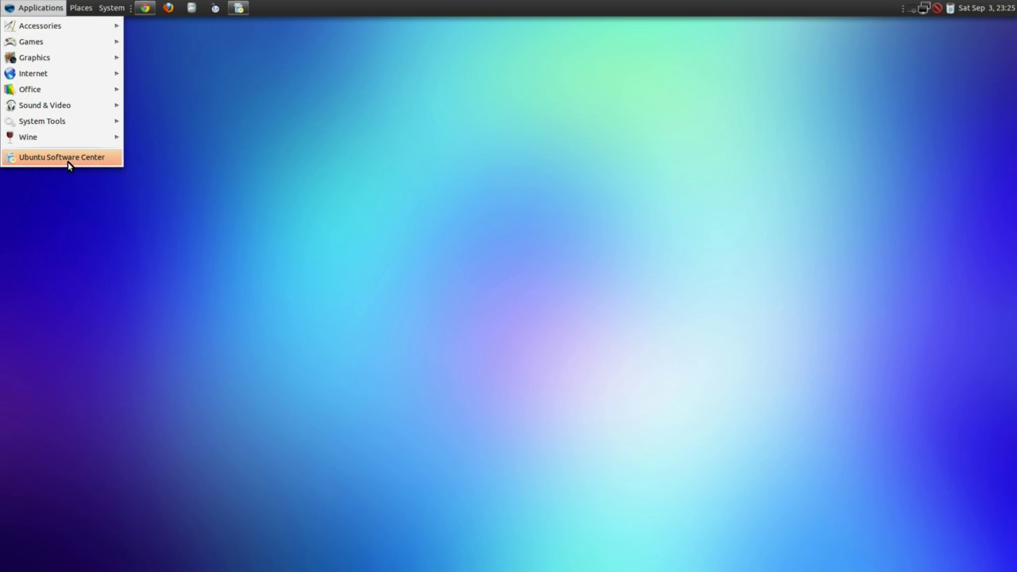
{"action": "left_click", "coordinate": [67, 159]}
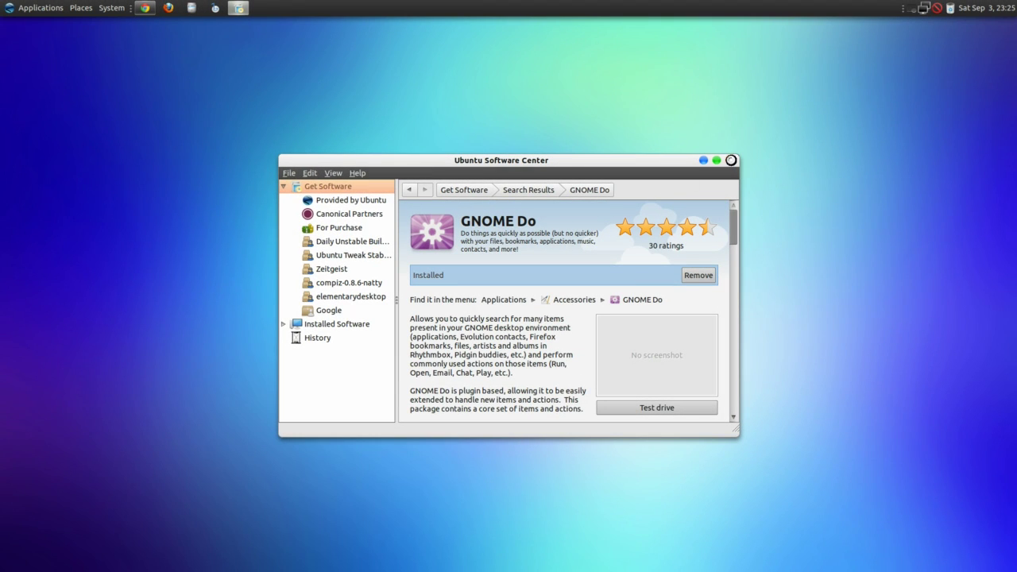
{"action": "left_click", "coordinate": [731, 160]}
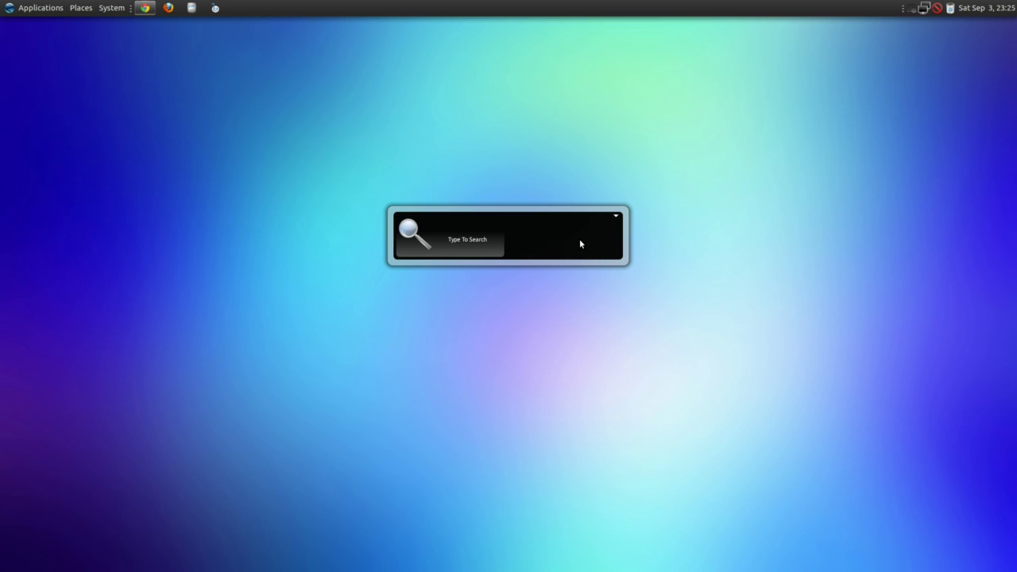
Launch CompizConfig Settings Manager by searching 'comp' in GNOME Do, close it, and resummon the launcher.
{"action": "type", "text": "comp"}
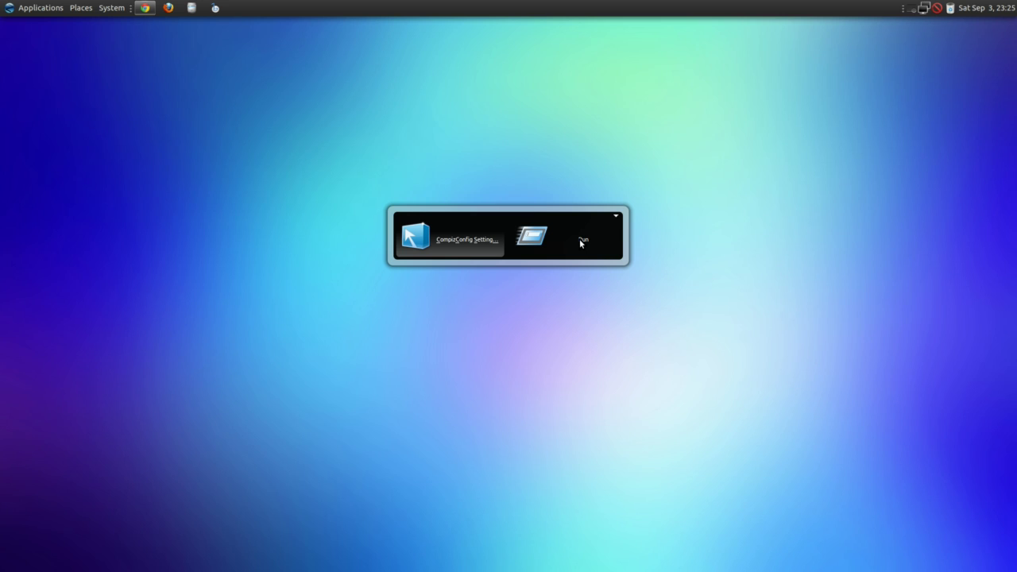
{"action": "key", "text": "Return"}
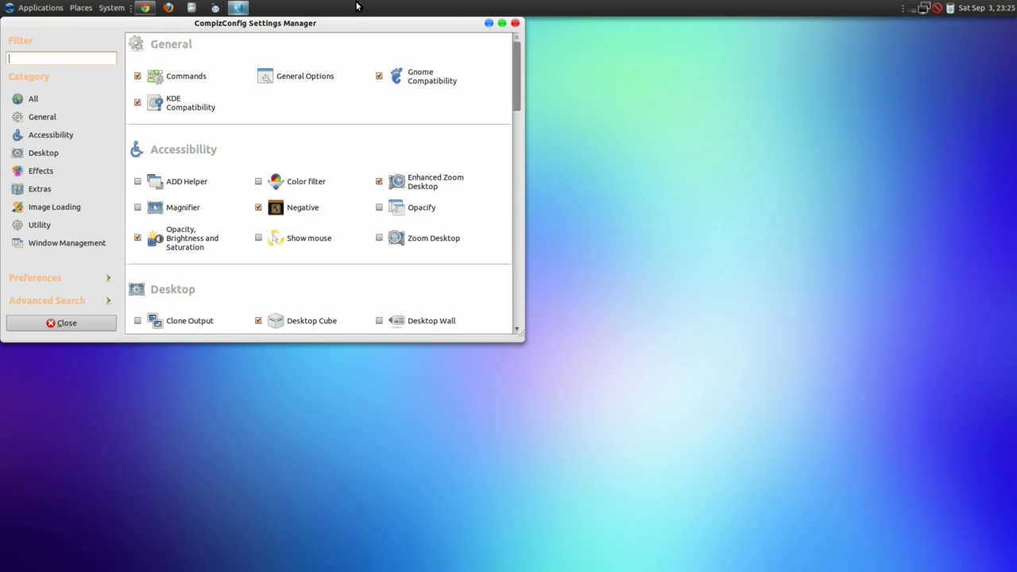
{"action": "left_click_drag", "start_coordinate": [345, 27], "coordinate": [558, 127]}
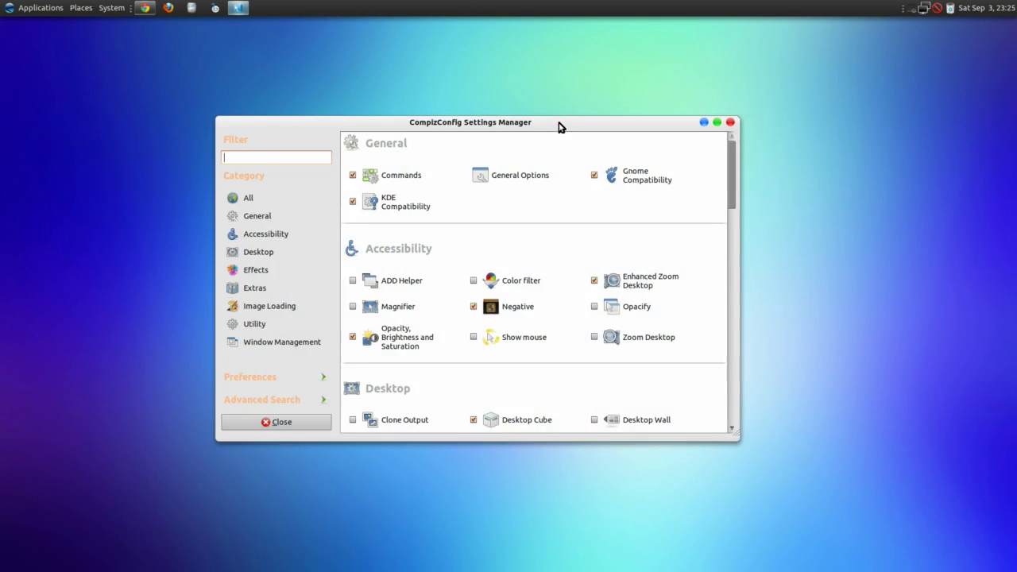
{"action": "left_click", "coordinate": [731, 122]}
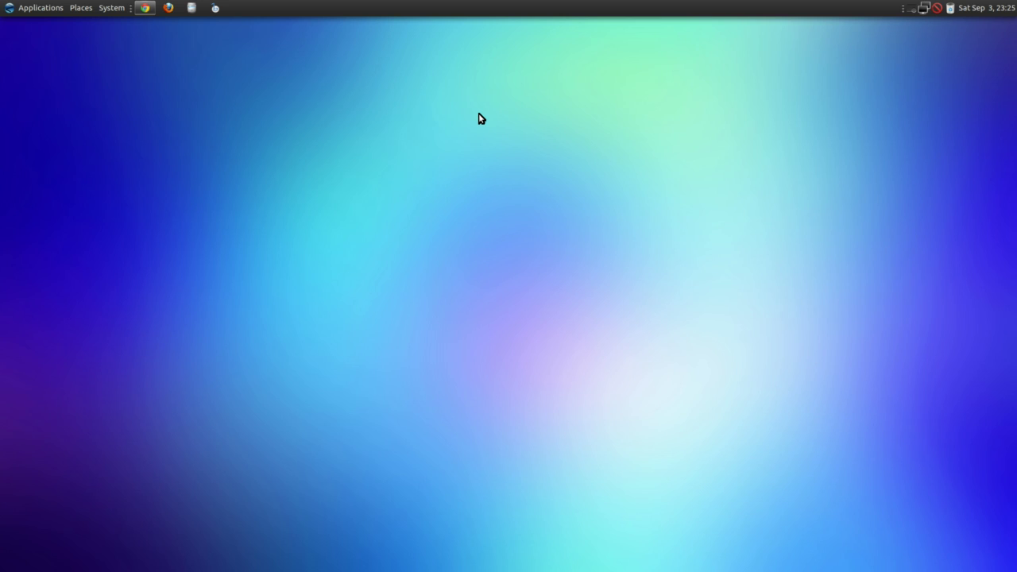
{"action": "key", "text": "super+space"}
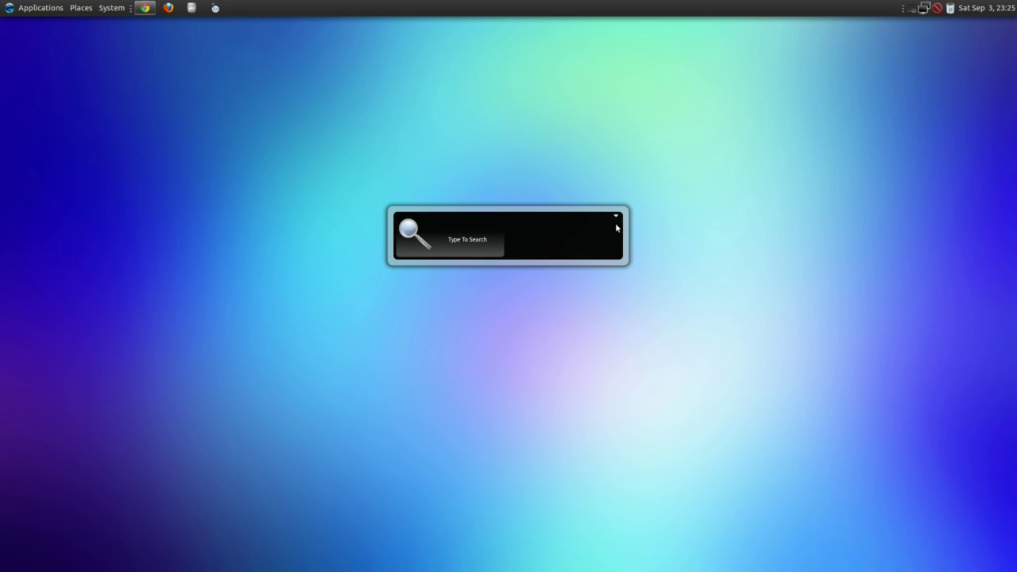
Open GNOME Do Preferences and review the General and Keyboard shortcut settings.
{"action": "left_click", "coordinate": [618, 217]}
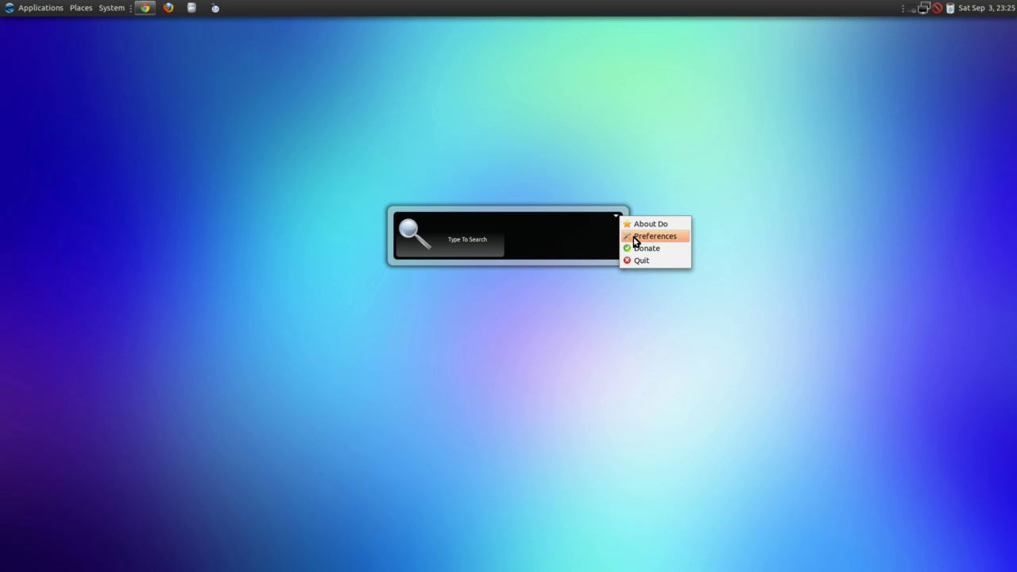
{"action": "left_click", "coordinate": [635, 236]}
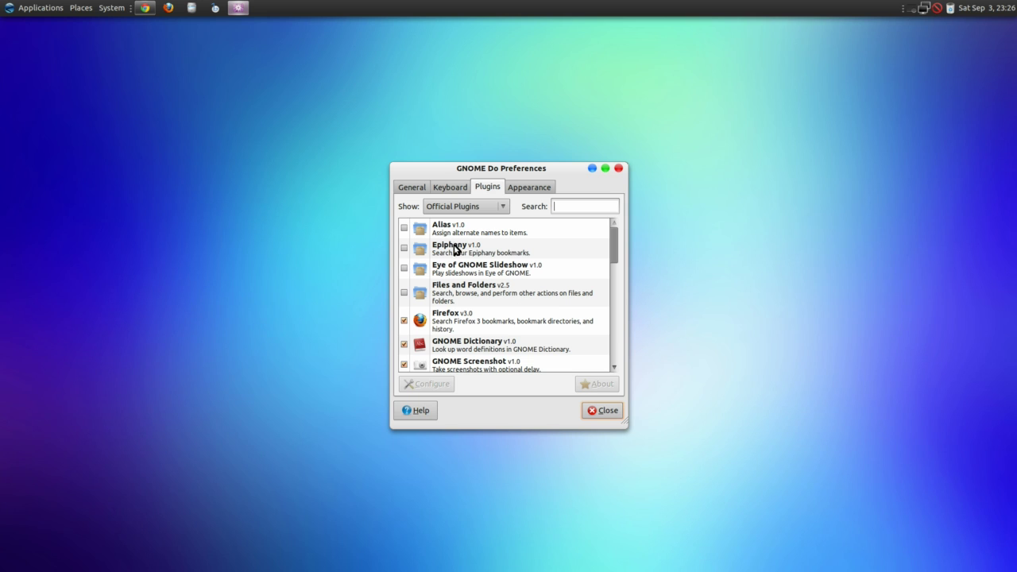
{"action": "left_click", "coordinate": [409, 188]}
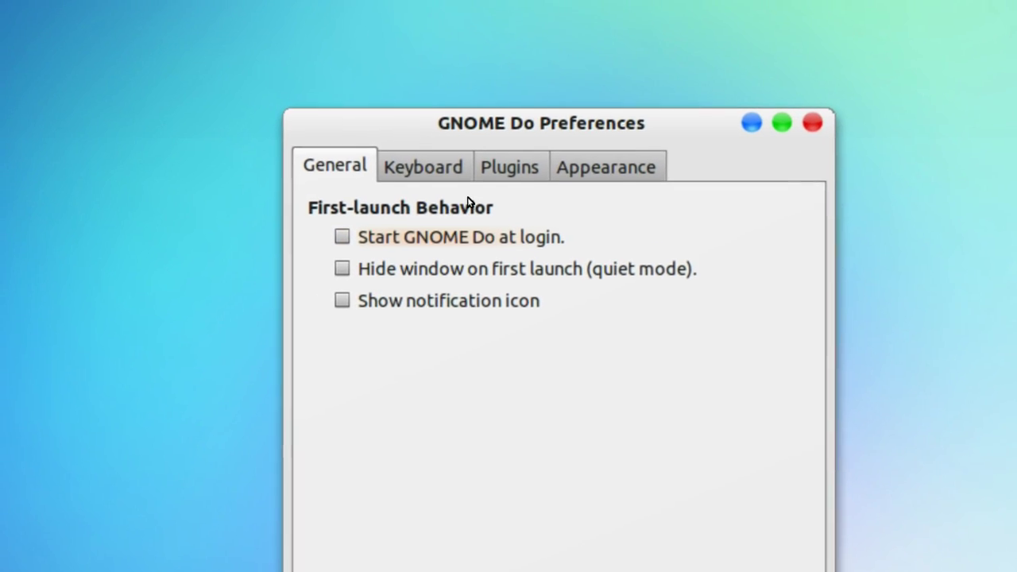
{"action": "left_click", "coordinate": [425, 168]}
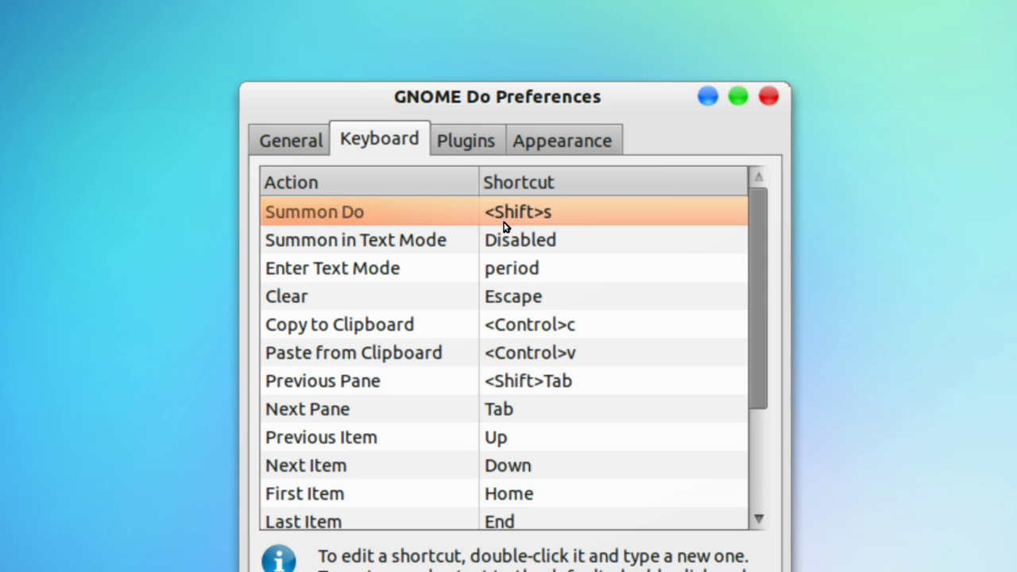
{"action": "scroll", "coordinate": [507, 267], "scroll_direction": "down", "scroll_amount": 3}
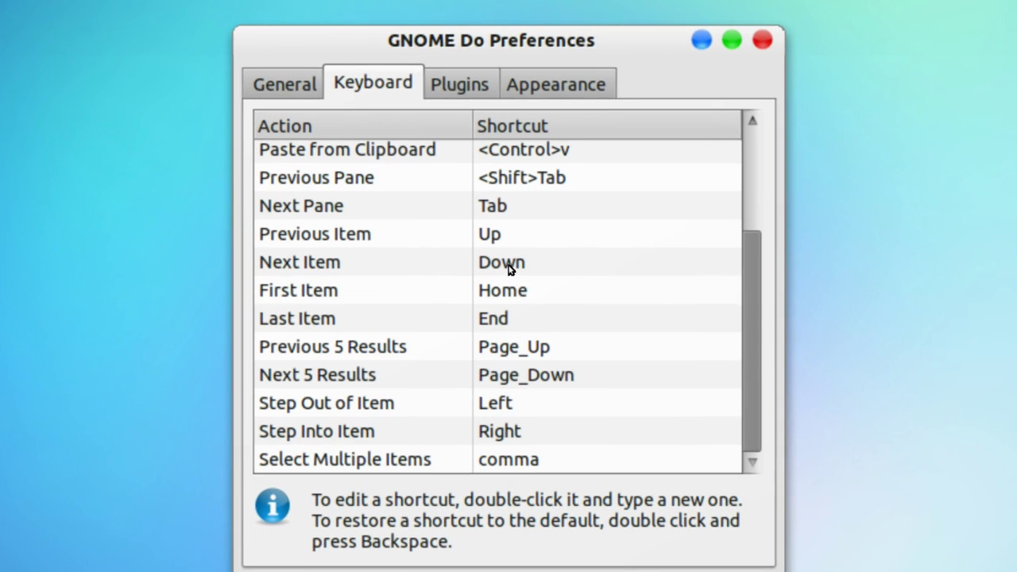
{"action": "scroll", "coordinate": [509, 274], "scroll_direction": "up", "scroll_amount": 3}
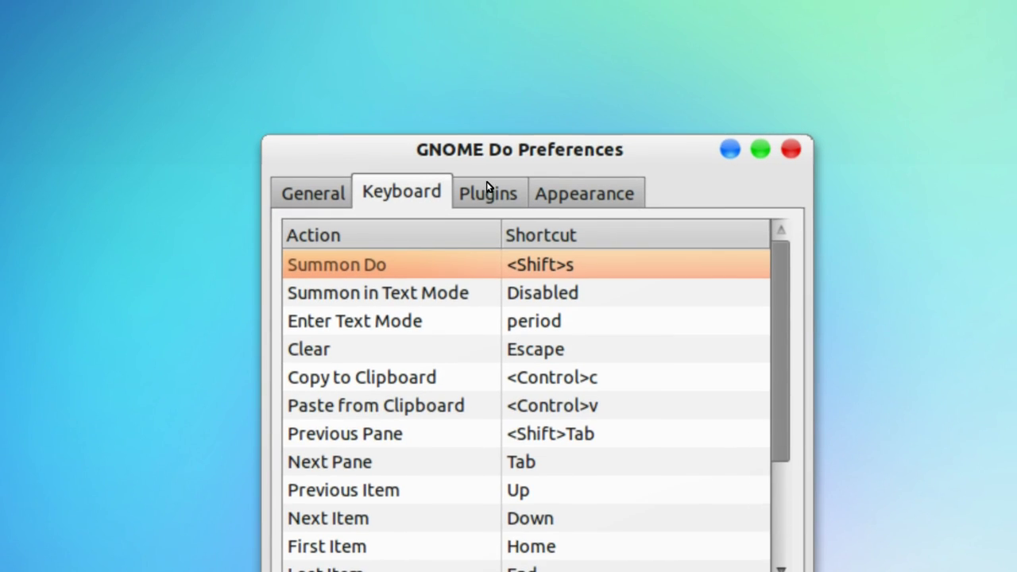
Look over the Plugins list and the Appearance theme options.
{"action": "left_click", "coordinate": [449, 87]}
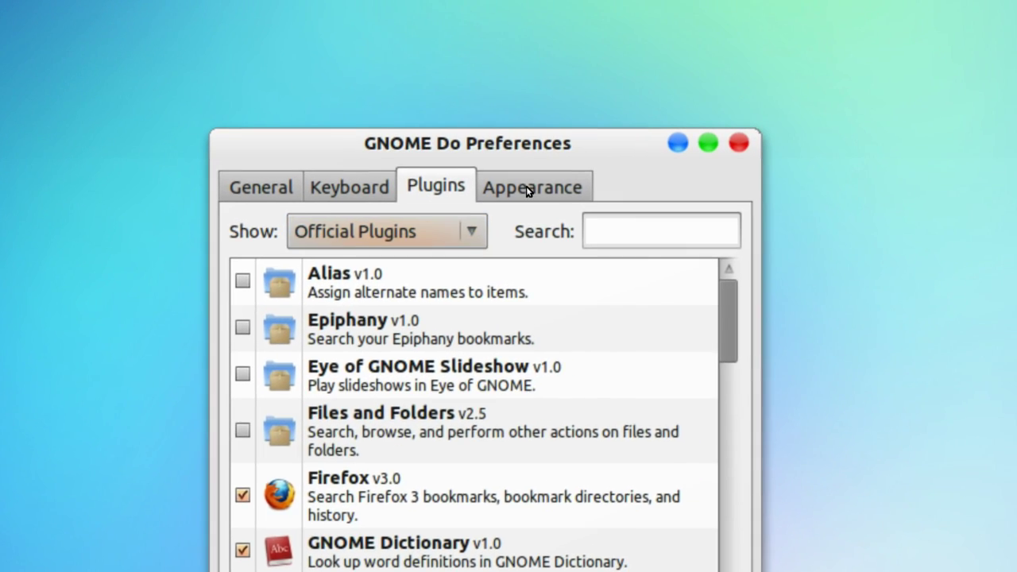
{"action": "left_click", "coordinate": [527, 186]}
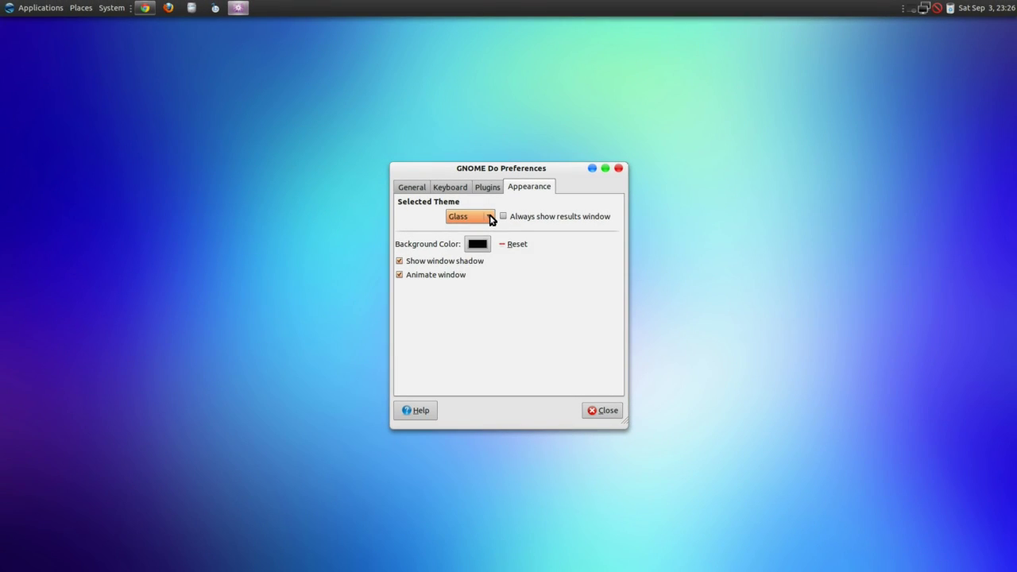
{"action": "left_click", "coordinate": [488, 217]}
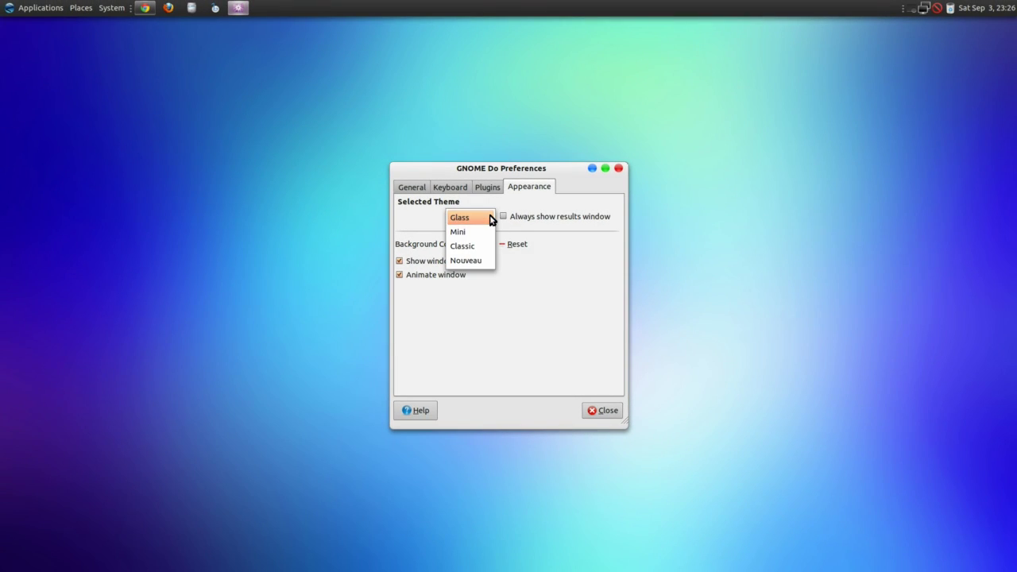
Switch GNOME Do to the Nouveau theme with a bright pink background and preview the launcher.
{"action": "left_click", "coordinate": [480, 261]}
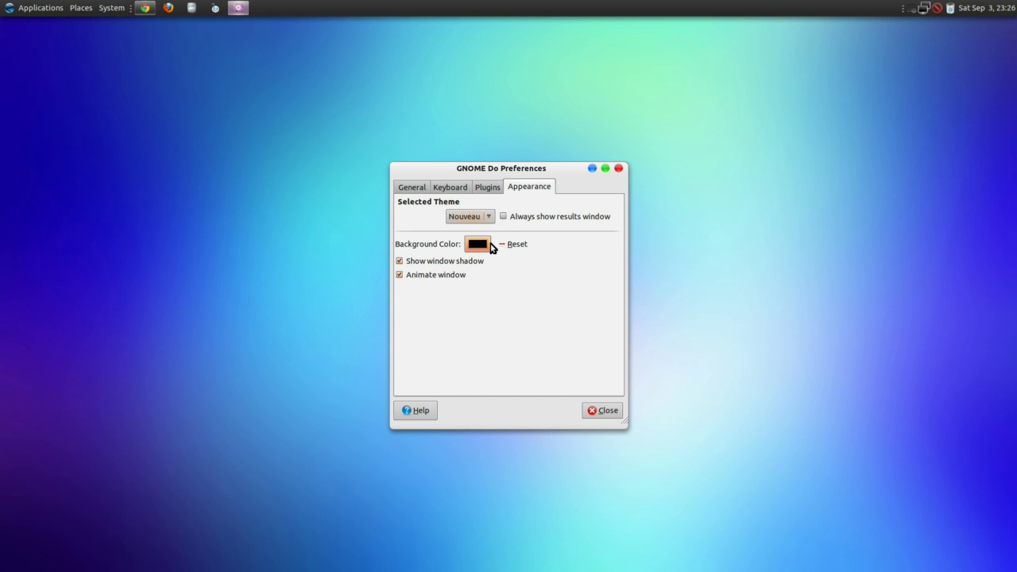
{"action": "left_click", "coordinate": [477, 248]}
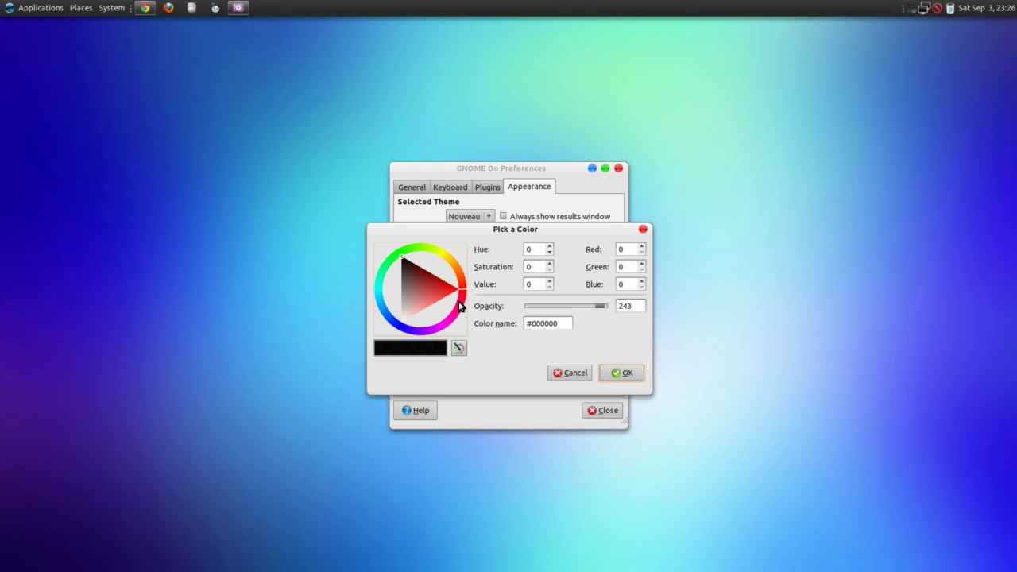
{"action": "left_click", "coordinate": [465, 302]}
{"action": "left_click_drag", "start_coordinate": [465, 302], "coordinate": [460, 317]}
{"action": "left_click", "coordinate": [623, 374]}
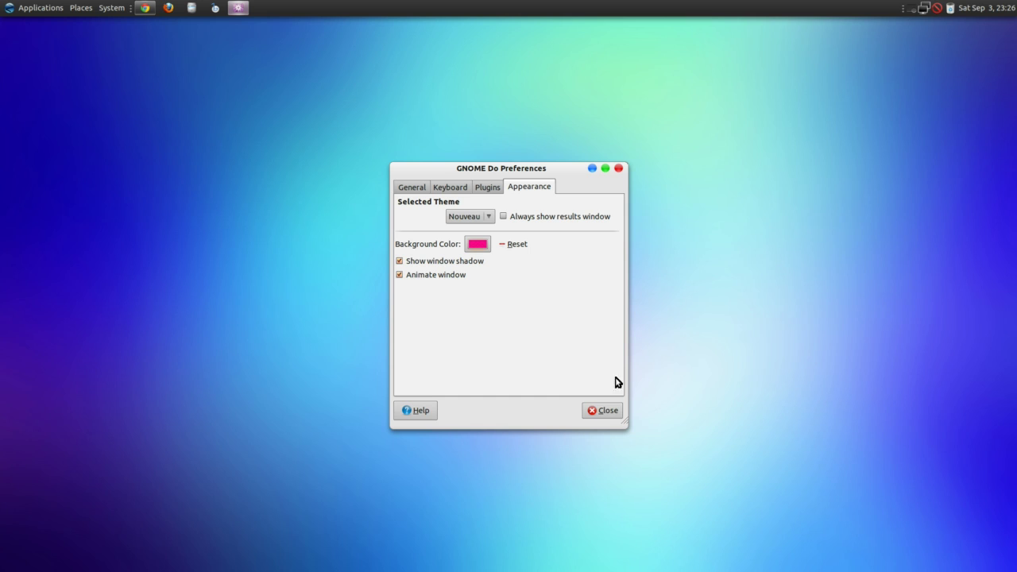
{"action": "left_click", "coordinate": [606, 412]}
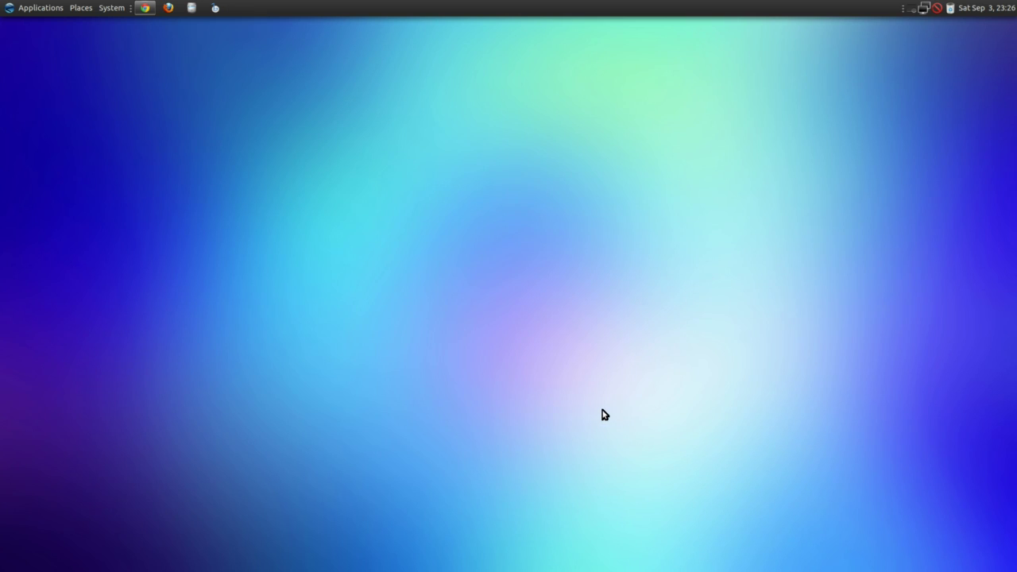
{"action": "key", "text": "super+space"}
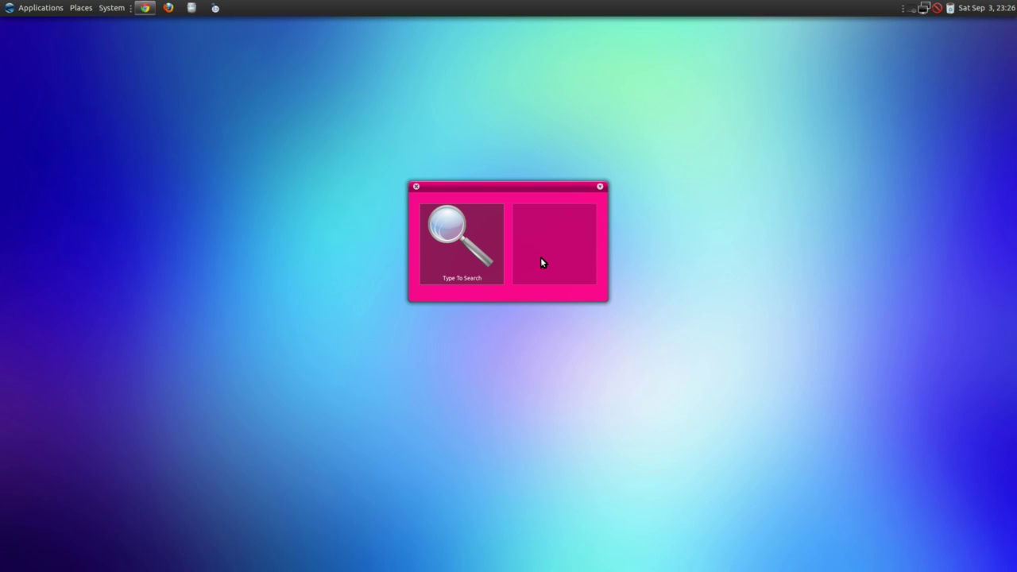
Launch Calculator by searching 'cal' in GNOME Do, close it, and bring the launcher back.
{"action": "left_click", "coordinate": [704, 259]}
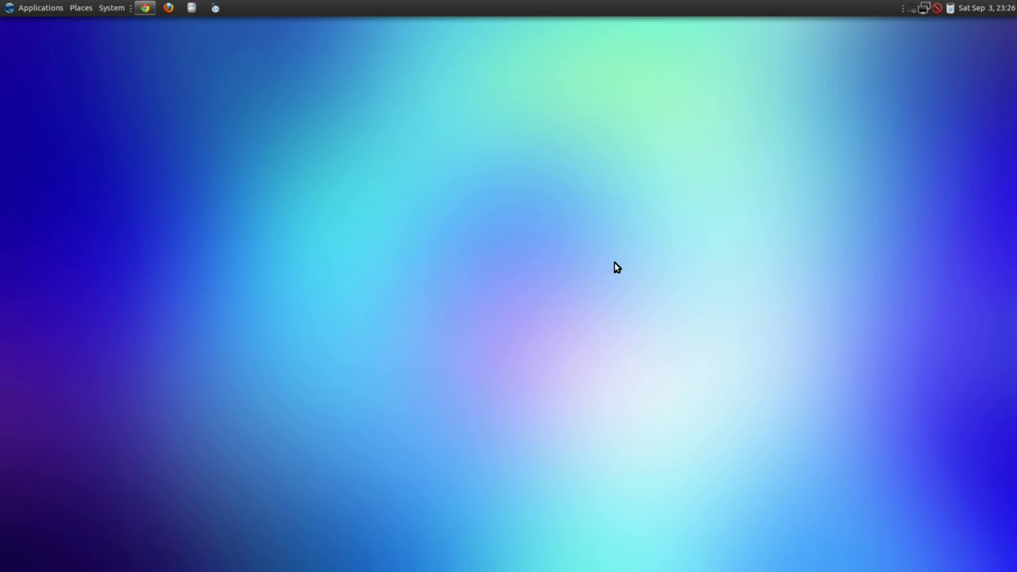
{"action": "key", "text": "super+space"}
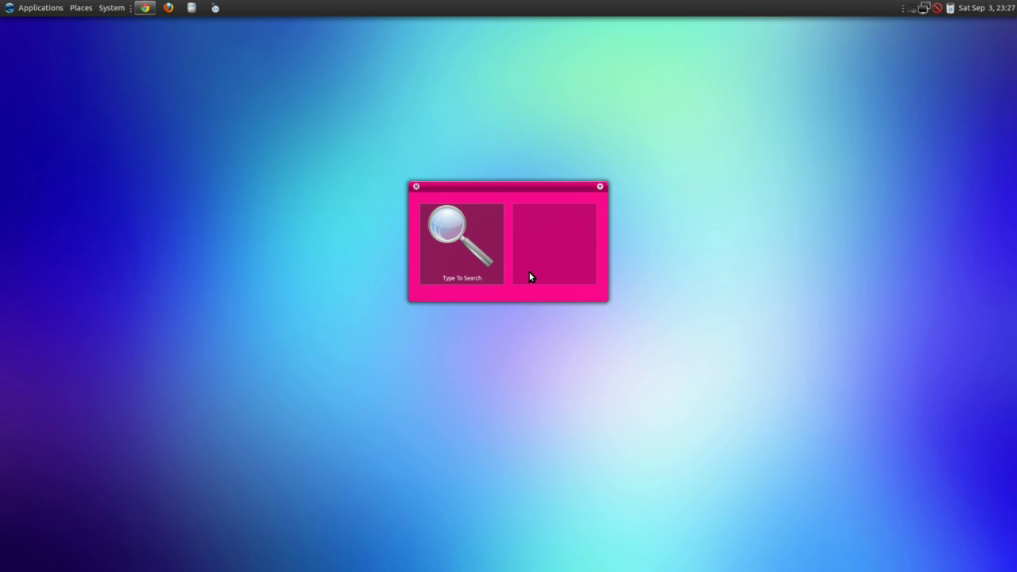
{"action": "type", "text": "cal"}
{"action": "key", "text": "Return"}
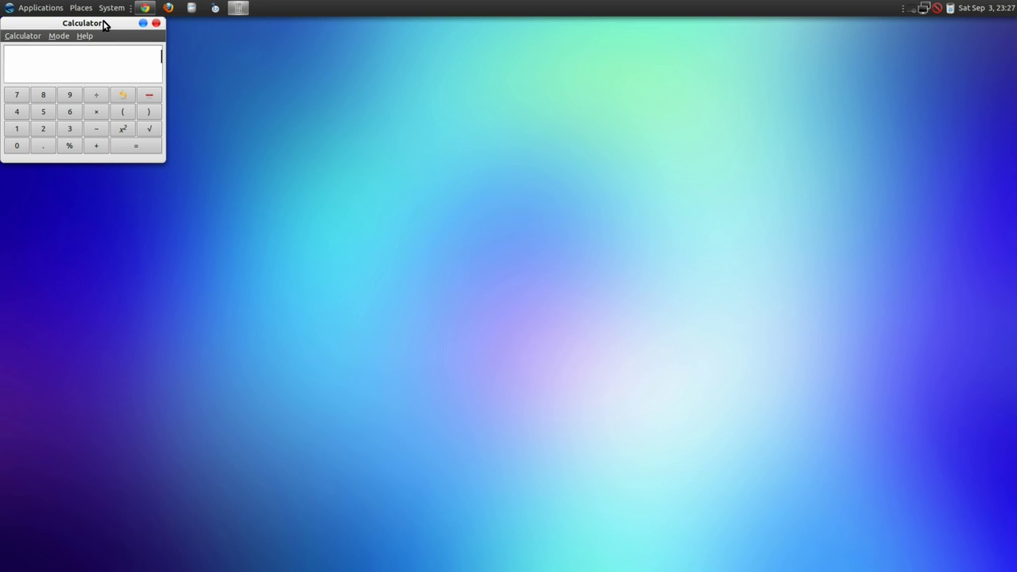
{"action": "mouse_move", "coordinate": [103, 24]}
{"action": "left_mouse_down"}
{"action": "mouse_move", "coordinate": [637, 205]}
{"action": "mouse_move", "coordinate": [585, 145]}
{"action": "left_mouse_up"}
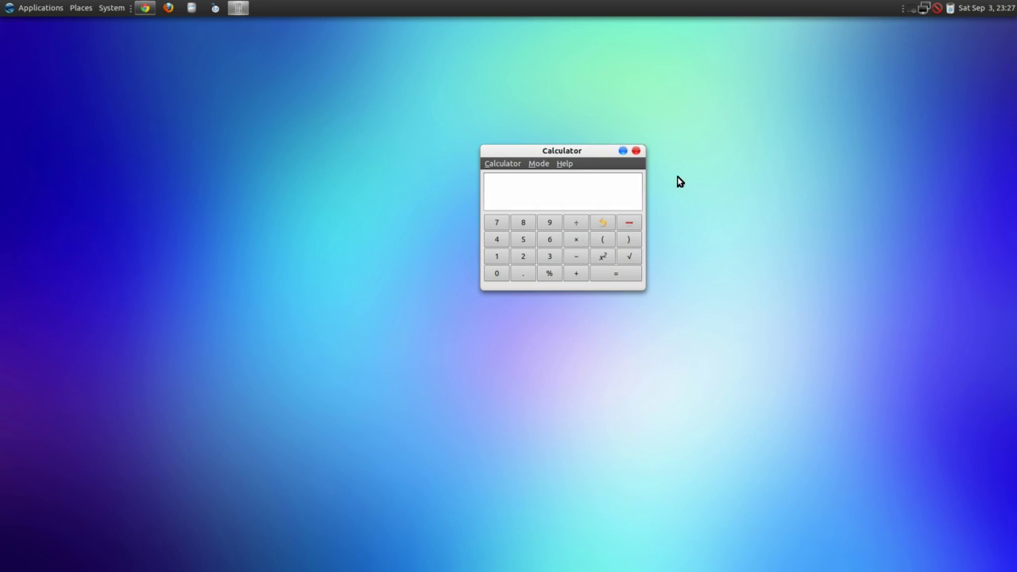
{"action": "left_click", "coordinate": [636, 150]}
{"action": "key", "text": "ctrl+space"}
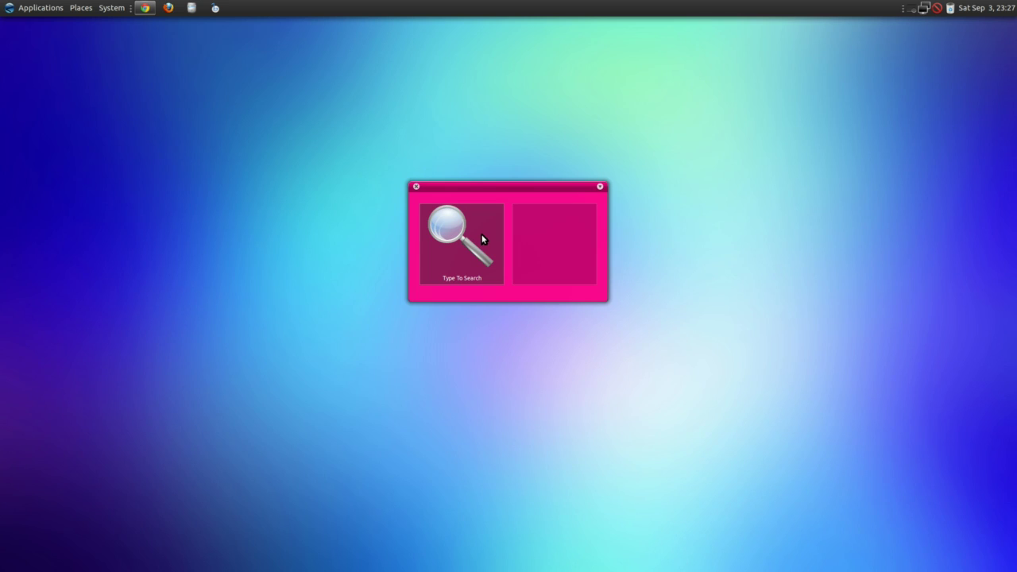
Set GNOME Do back to the Glass theme with a black background.
{"action": "left_click", "coordinate": [602, 188]}
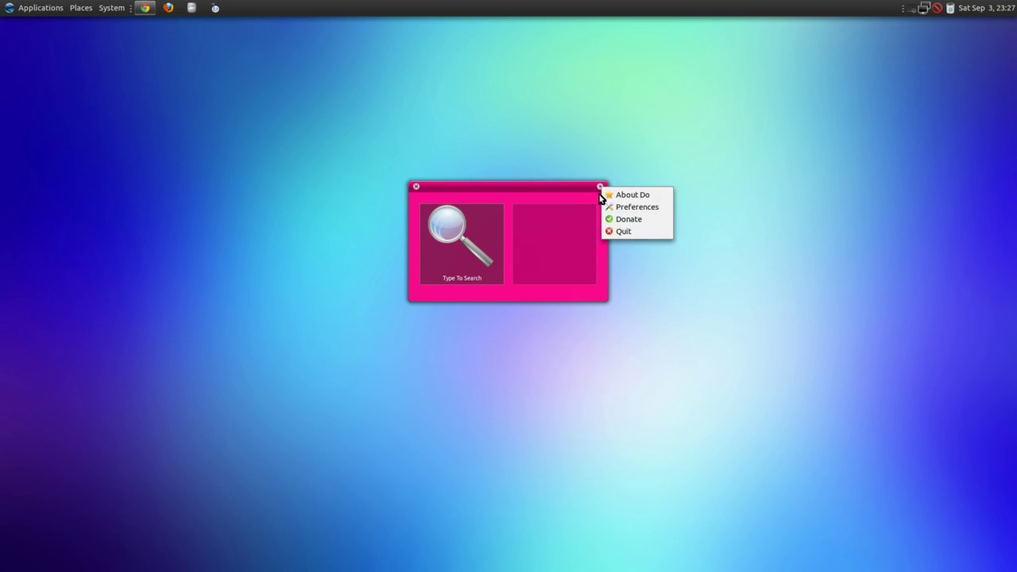
{"action": "left_click", "coordinate": [612, 208]}
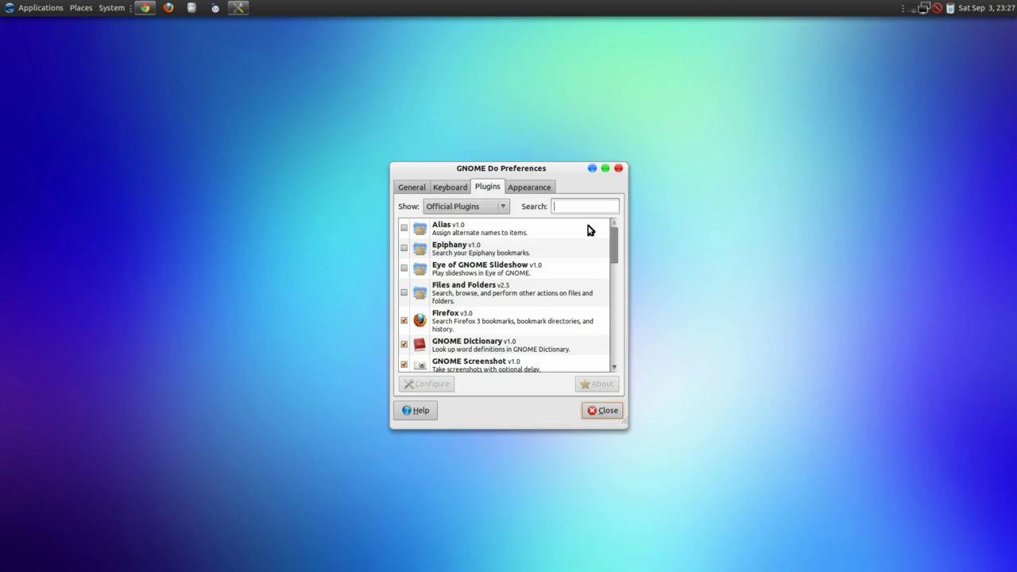
{"action": "left_click", "coordinate": [549, 189]}
{"action": "left_click", "coordinate": [481, 227]}
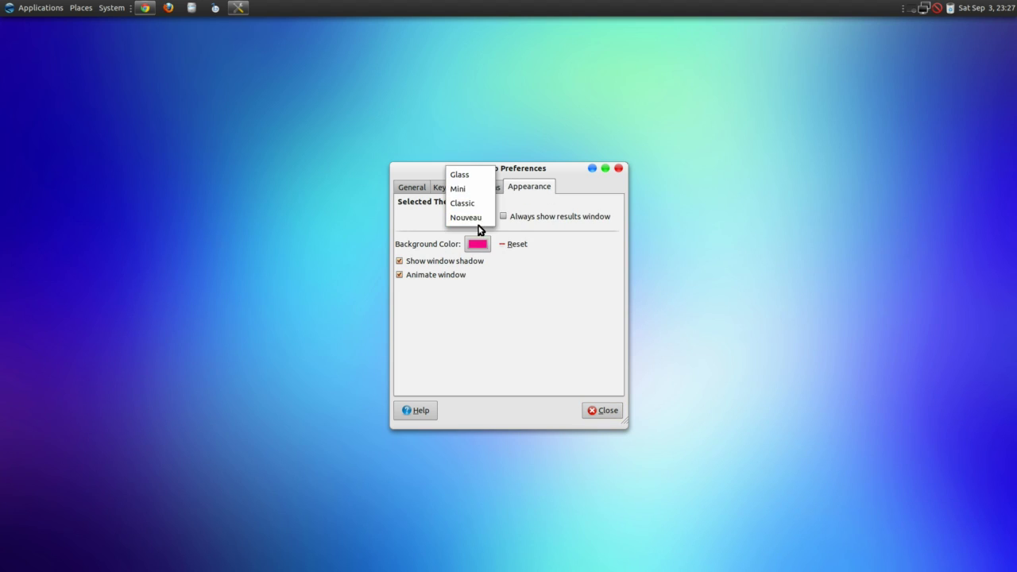
{"action": "left_click", "coordinate": [469, 178]}
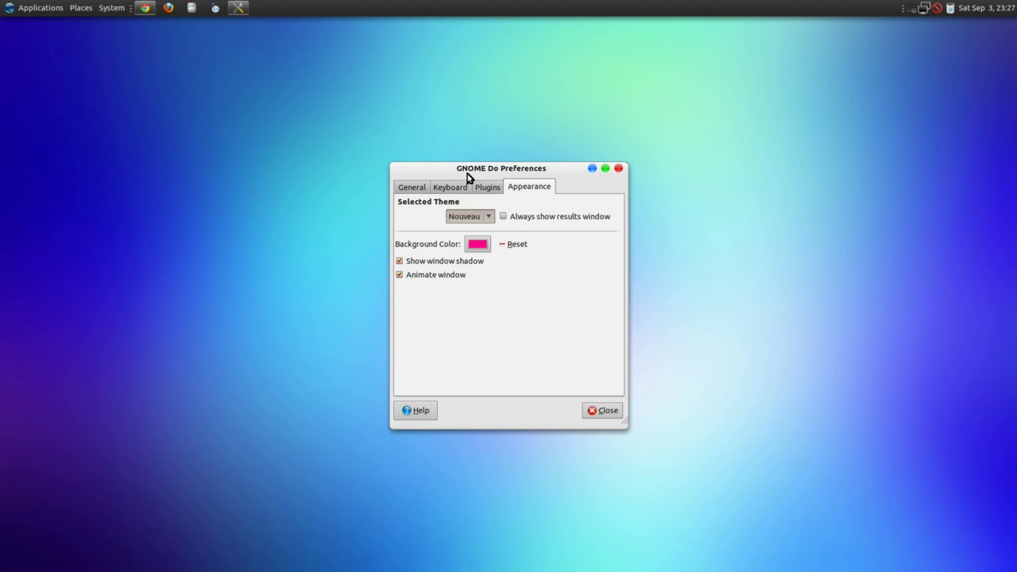
{"action": "left_click", "coordinate": [477, 244]}
{"action": "left_click_drag", "start_coordinate": [441, 311], "coordinate": [411, 238]}
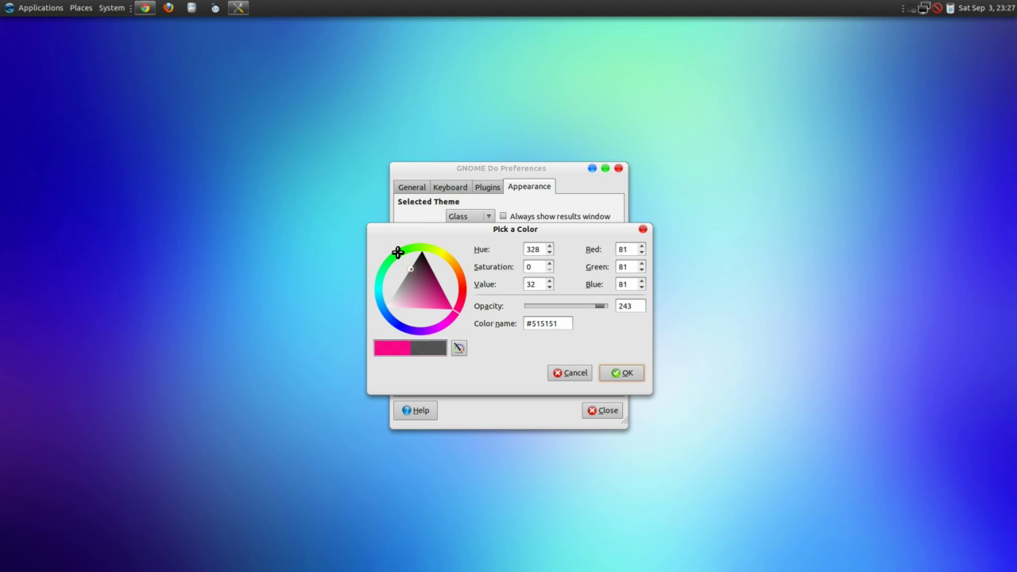
{"action": "left_click", "coordinate": [626, 374]}
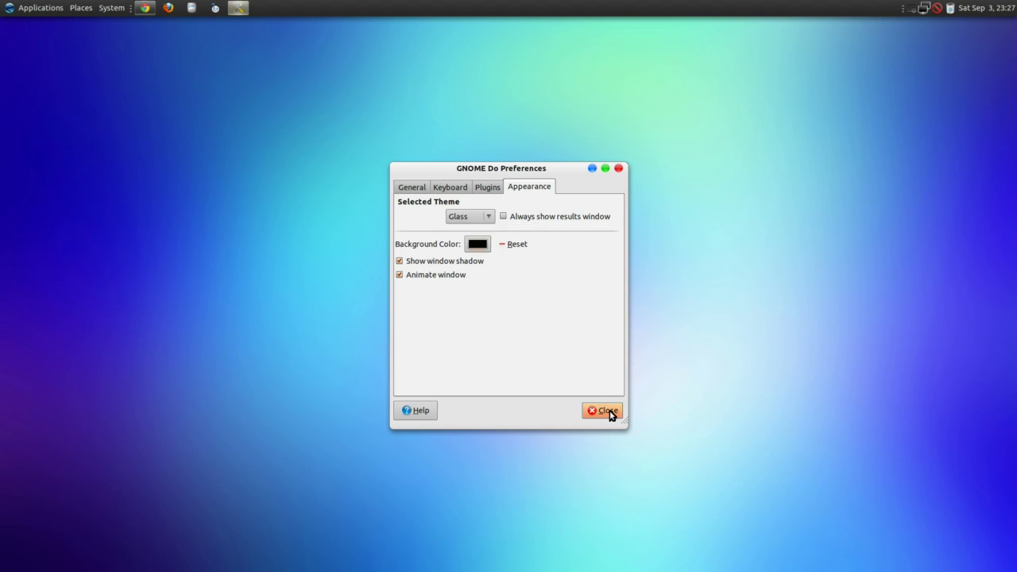
Close the preferences, preview the black Glass launcher, and dismiss it.
{"action": "left_click", "coordinate": [607, 412]}
{"action": "key", "text": "super+space"}
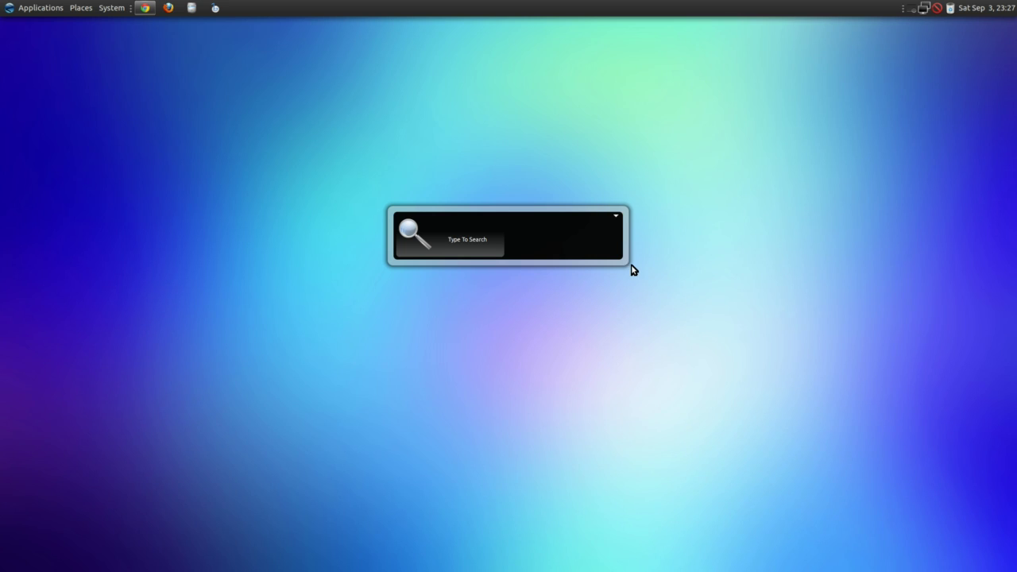
{"action": "key", "text": "Escape"}
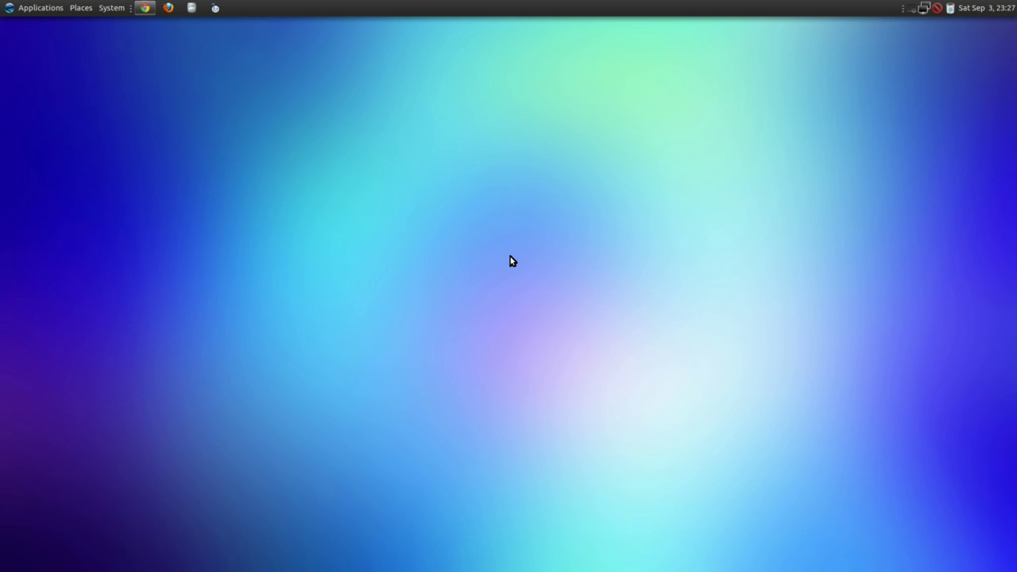
Start CompizConfig Settings Manager from the Alt+F2 run dialog and centre its window.
{"action": "key", "text": "alt+F2"}
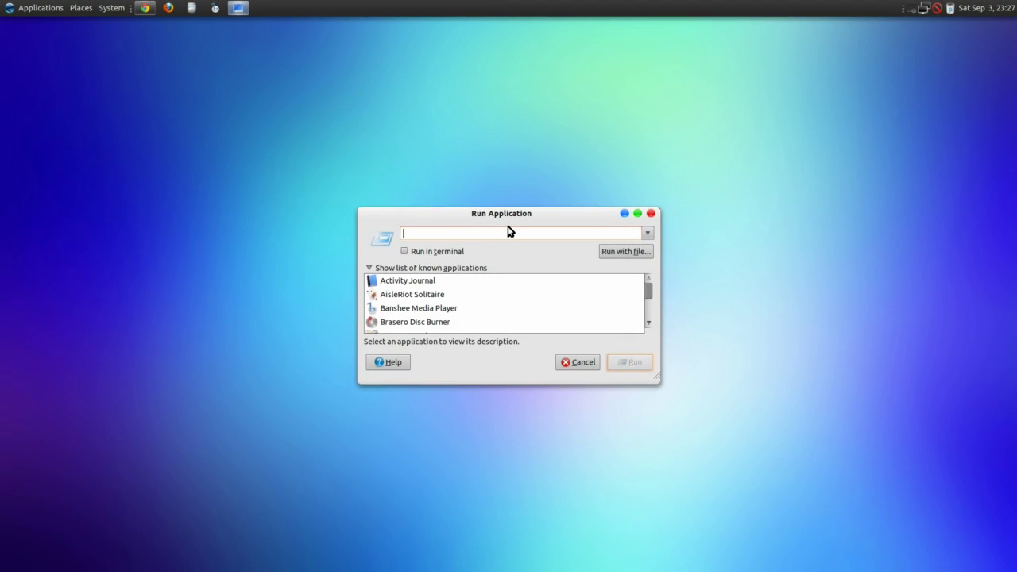
{"action": "type", "text": "root"}
{"action": "type", "text": "ccsm"}
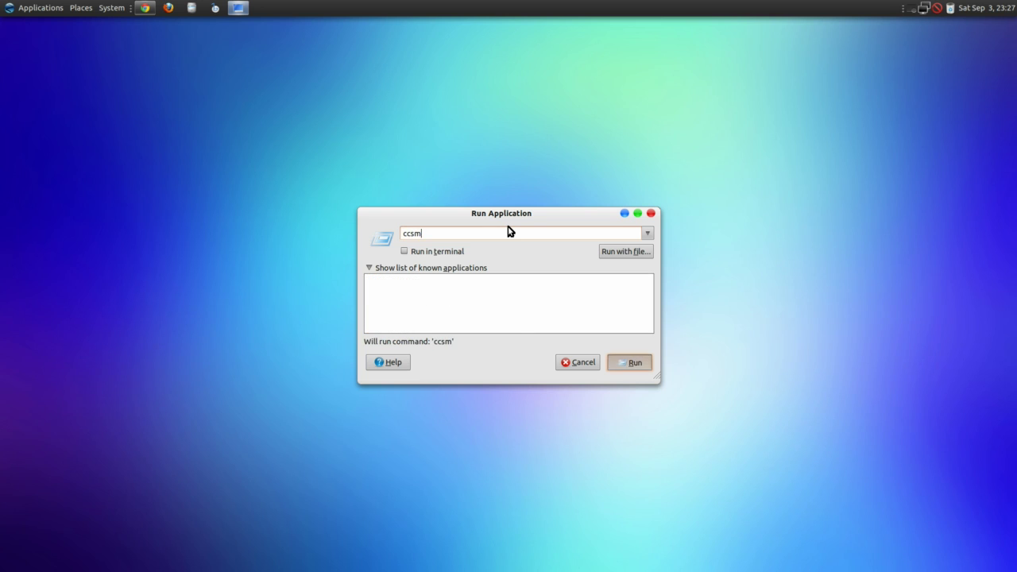
{"action": "key", "text": "Return"}
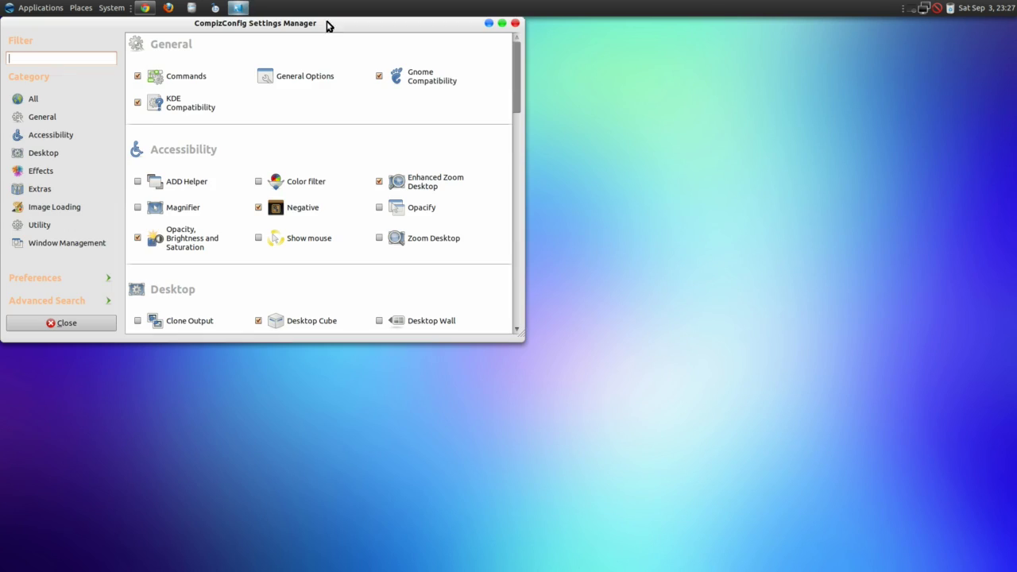
{"action": "mouse_move", "coordinate": [282, 28]}
{"action": "left_mouse_down"}
{"action": "mouse_move", "coordinate": [484, 148]}
{"action": "mouse_move", "coordinate": [486, 120]}
{"action": "left_mouse_up"}
{"action": "left_click", "coordinate": [699, 102]}
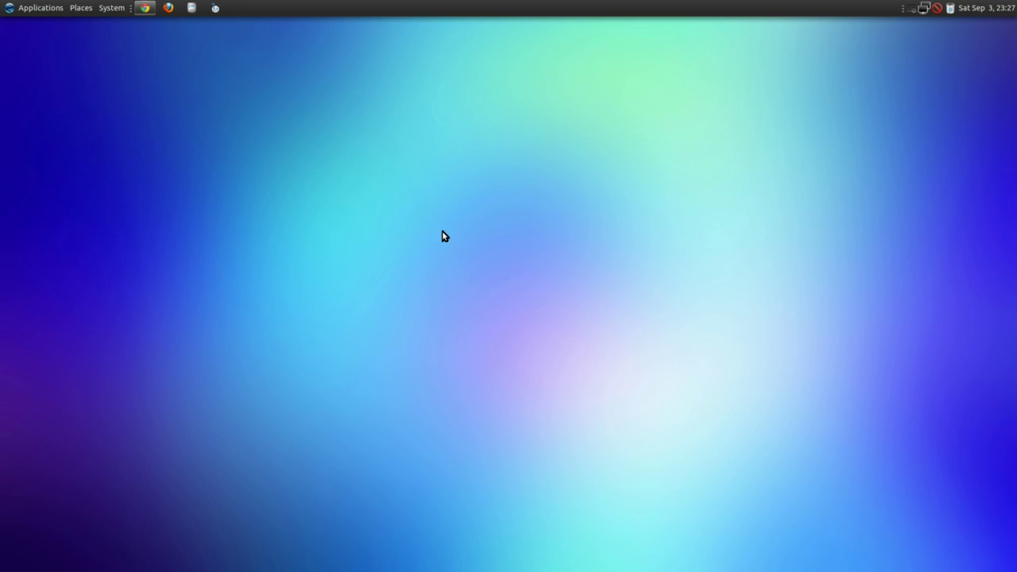
{"action": "left_click", "coordinate": [55, 8]}
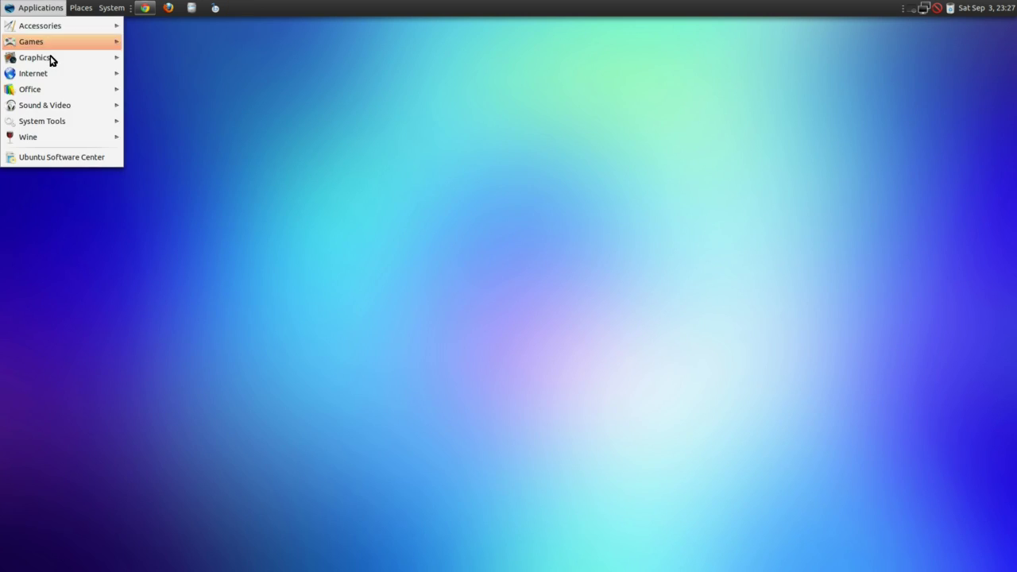
{"action": "left_click", "coordinate": [65, 160]}
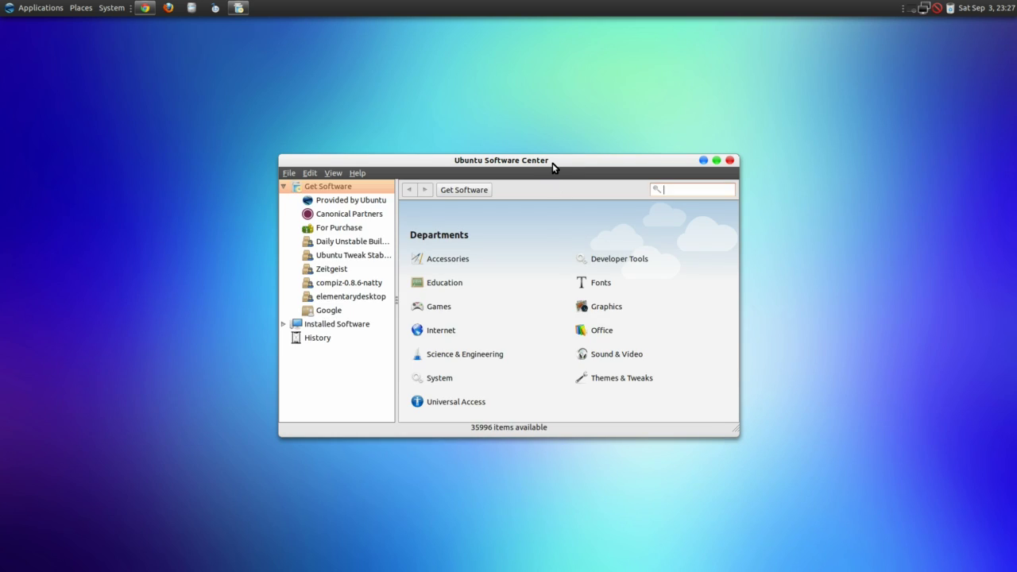
{"action": "left_click", "coordinate": [730, 160]}
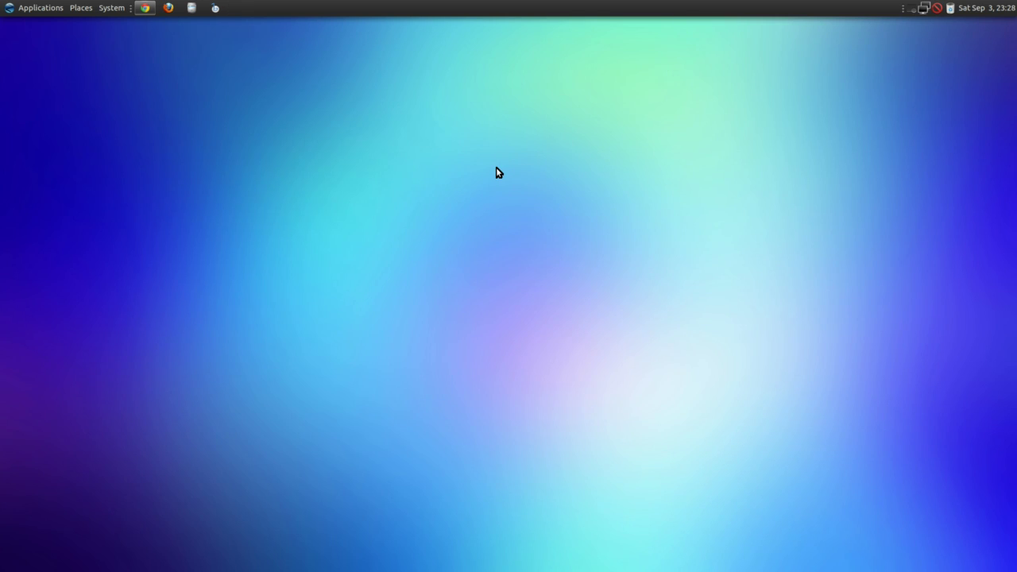
{"action": "key", "text": "super+space"}
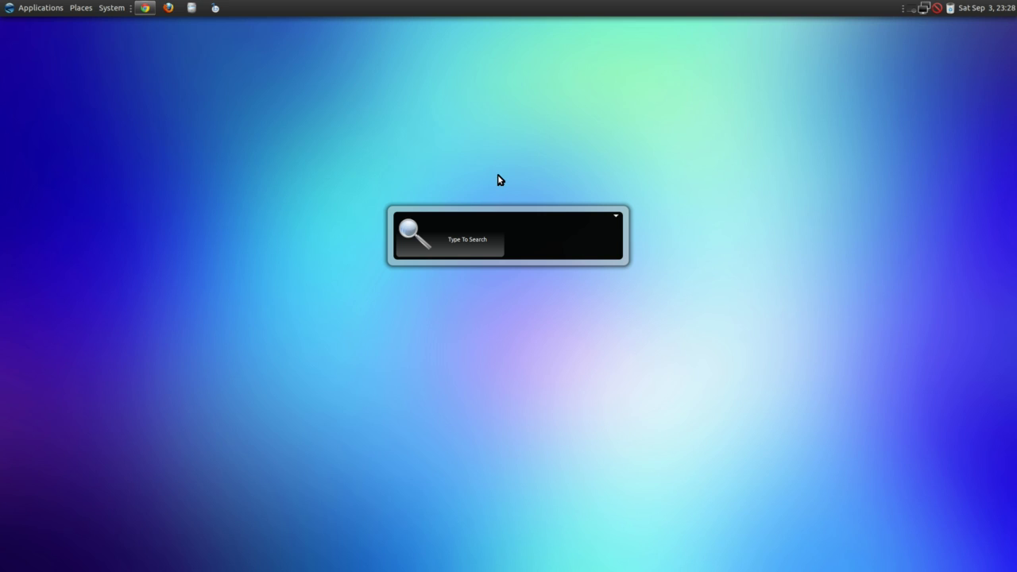
{"action": "type", "text": "ccas"}
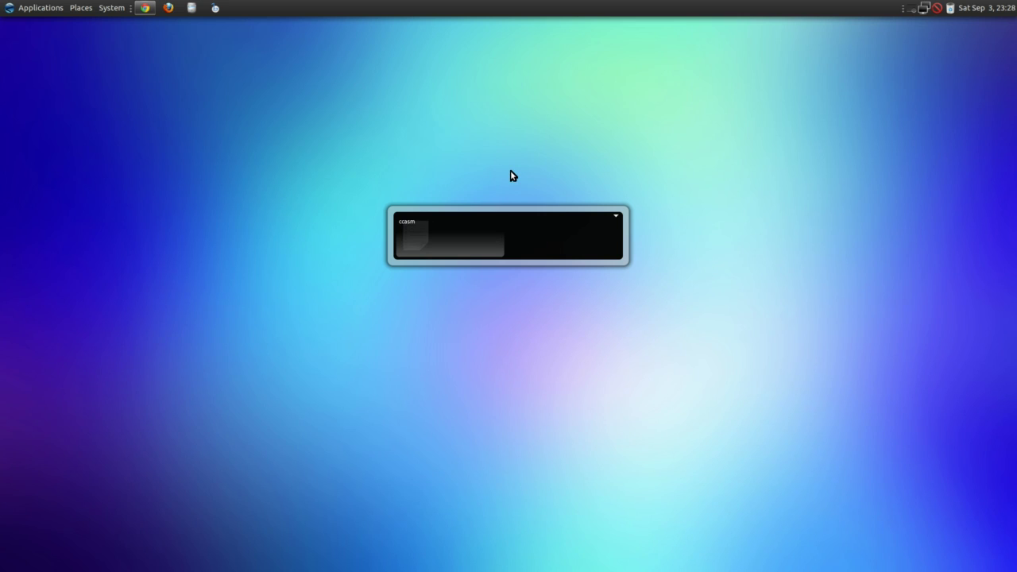
{"action": "type", "text": "m"}
{"action": "key", "text": "BackSpace"}
{"action": "key", "text": "BackSpace"}
{"action": "key", "text": "BackSpace"}
{"action": "type", "text": "sm"}
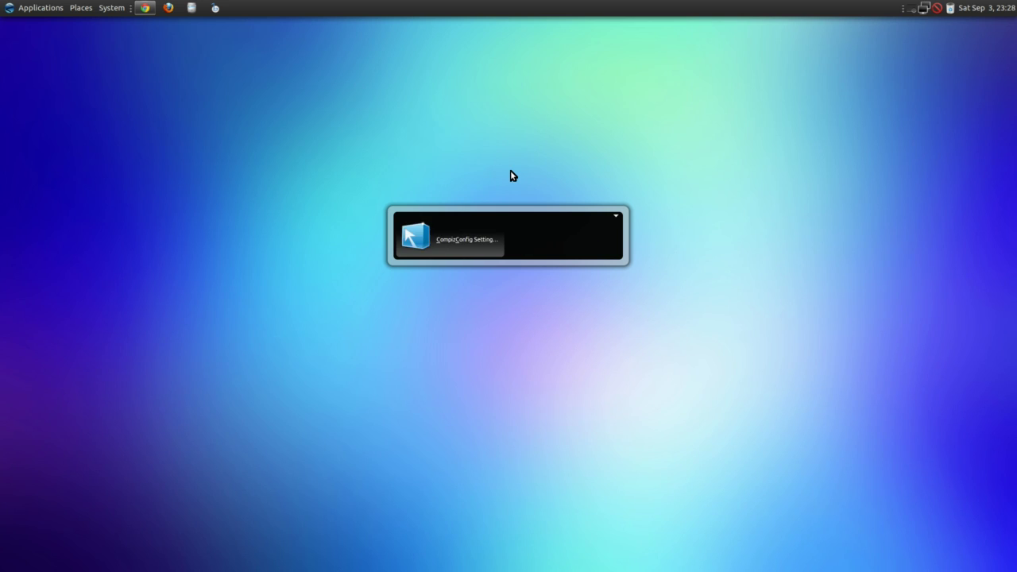
{"action": "key", "text": "Return"}
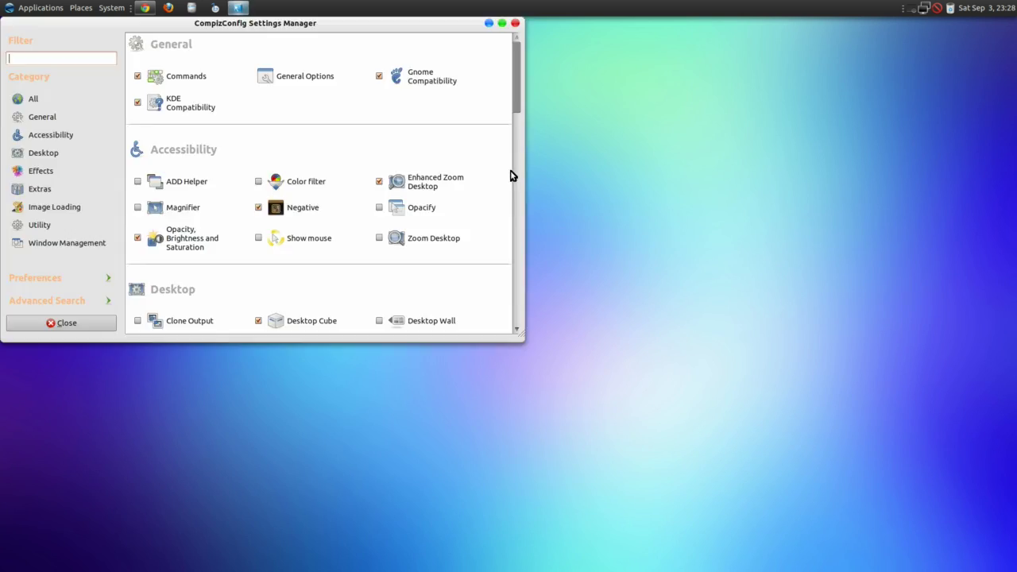
{"action": "left_click_drag", "start_coordinate": [386, 24], "coordinate": [606, 85]}
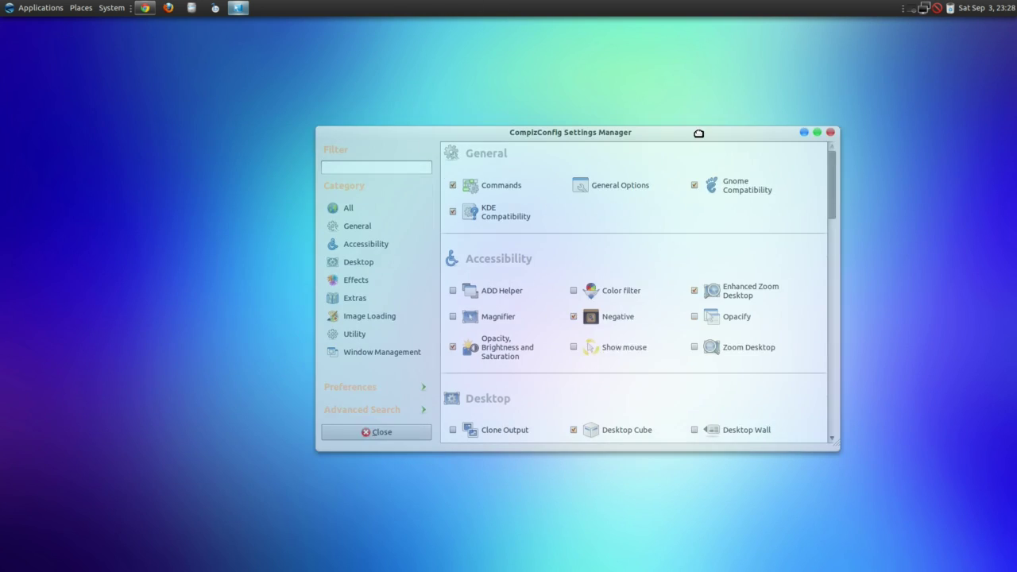
{"action": "left_click", "coordinate": [735, 83]}
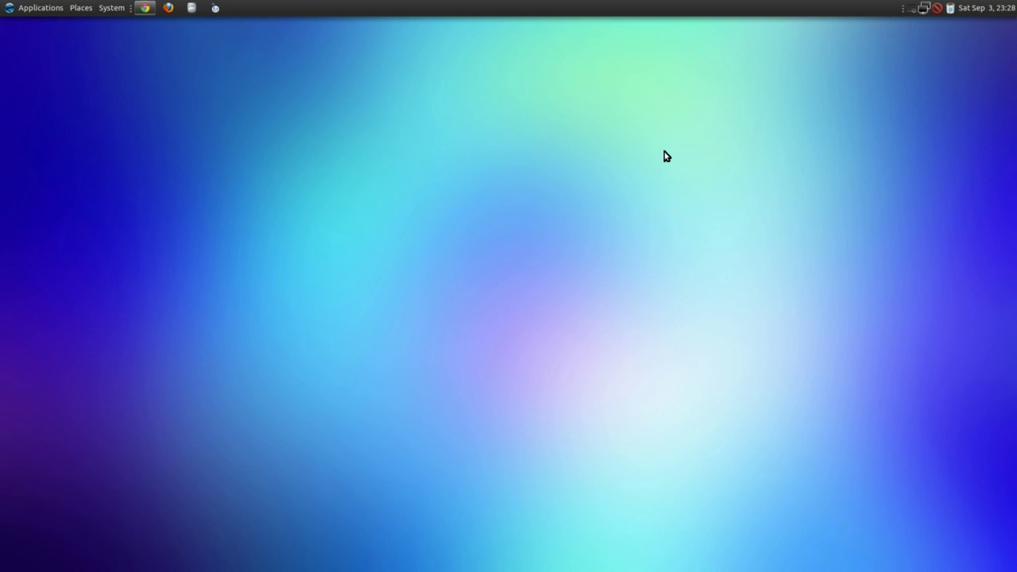
Launch Kazam Screencaster via GNOME Do search 'ka', close it, and open the recorder's tray menu.
{"action": "key", "text": "super+space"}
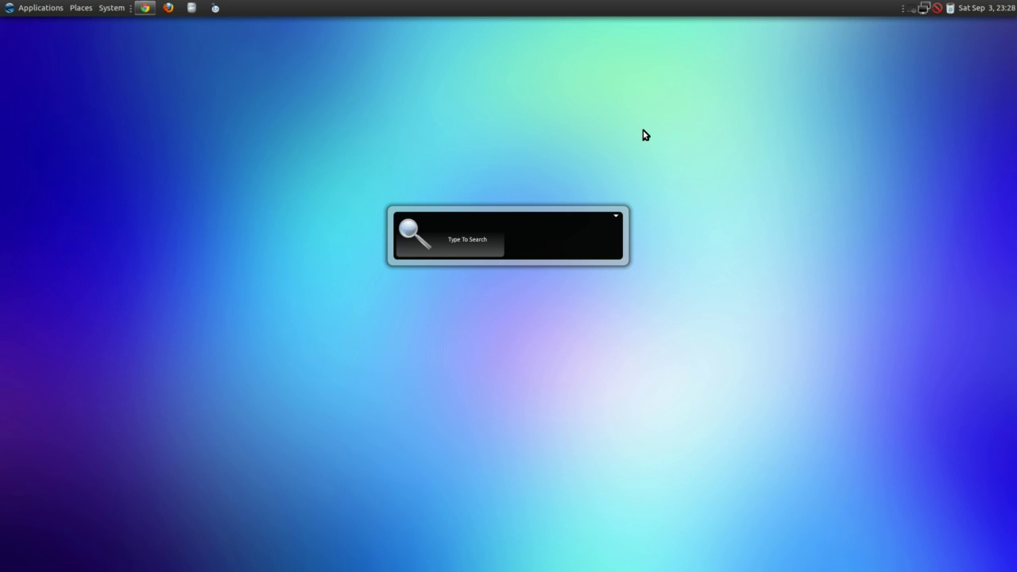
{"action": "type", "text": "ka"}
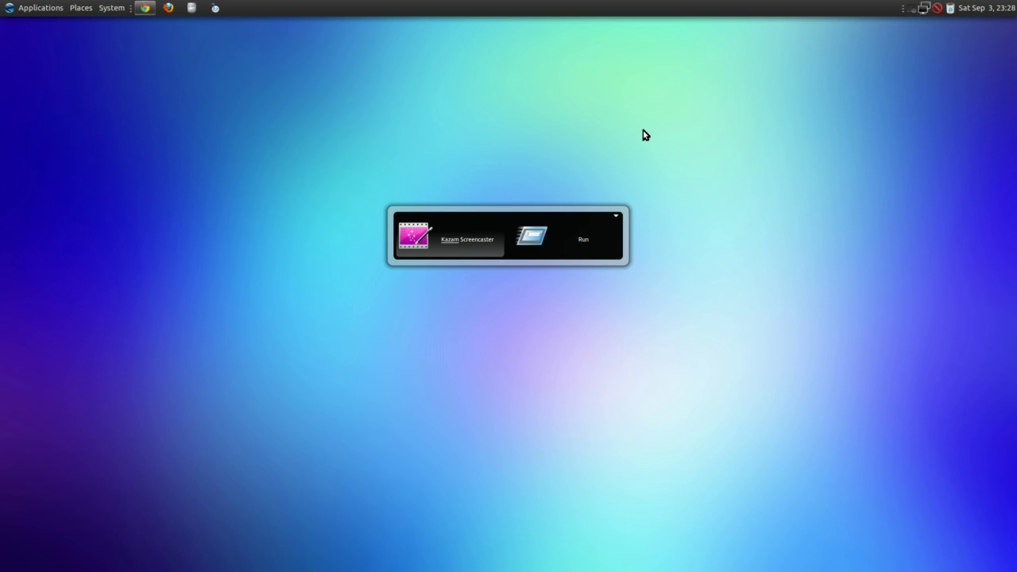
{"action": "key", "text": "Return"}
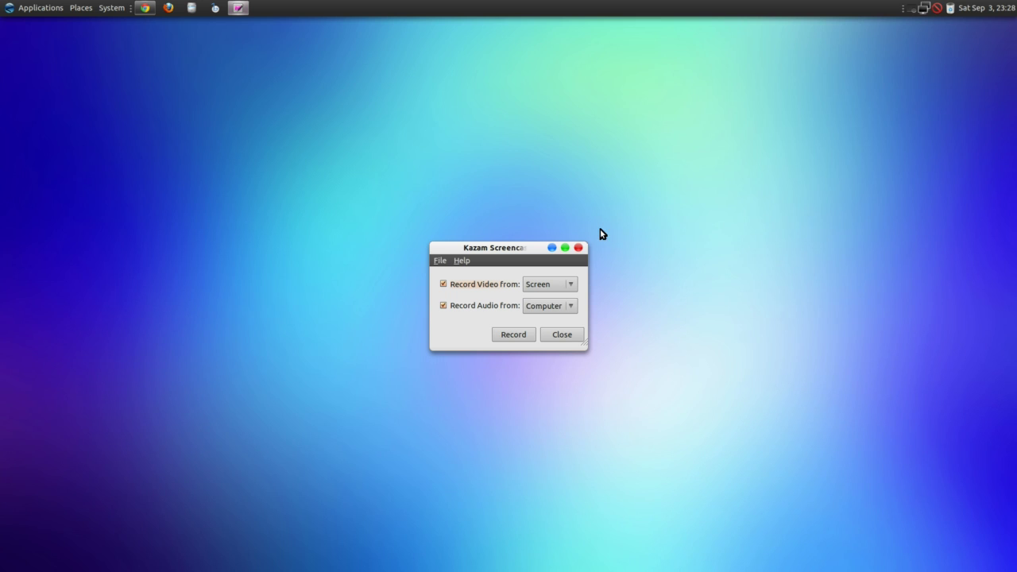
{"action": "left_click", "coordinate": [578, 247]}
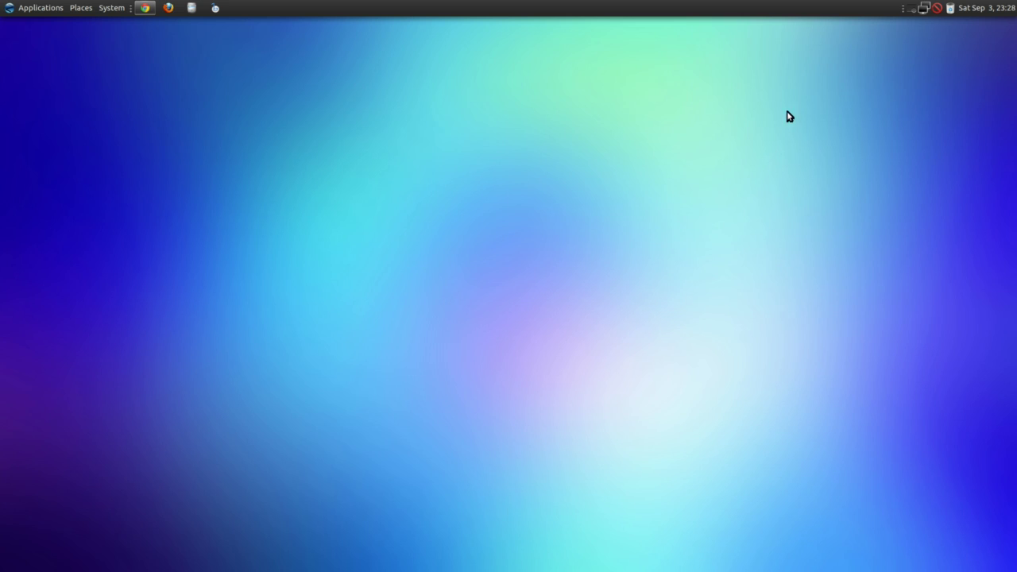
{"action": "left_click", "coordinate": [912, 10]}
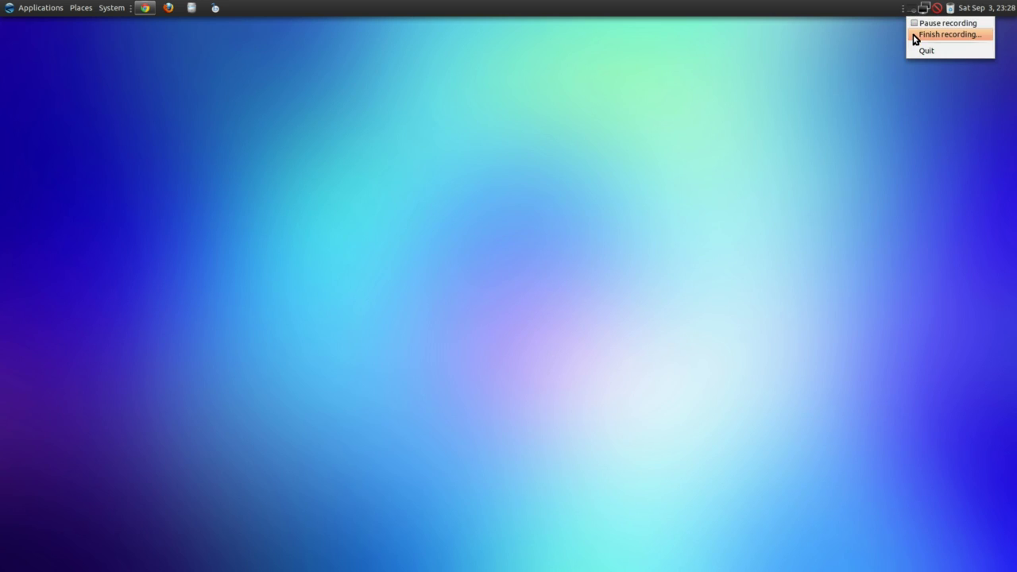